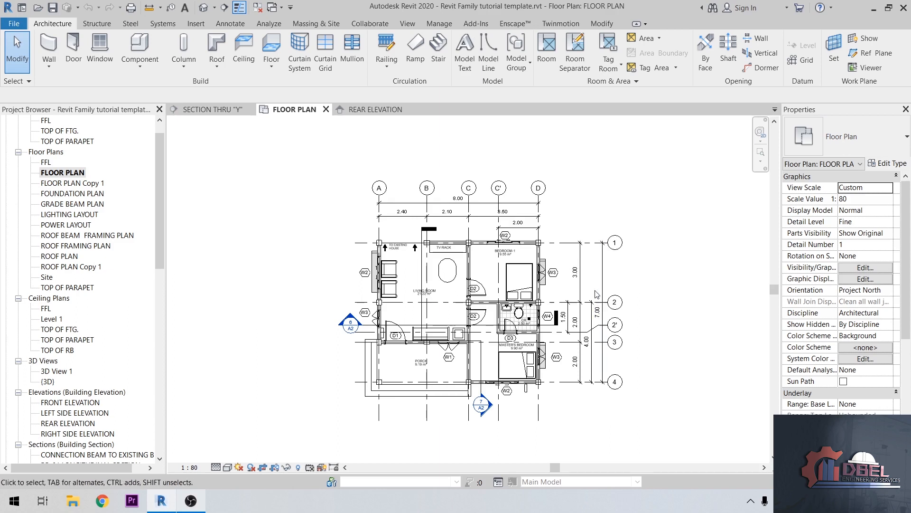
Select the concrete column at grid intersection D-1 and examine its instance properties
scroll(547, 218, "up", 5)
scroll(543, 230, "up", 1)
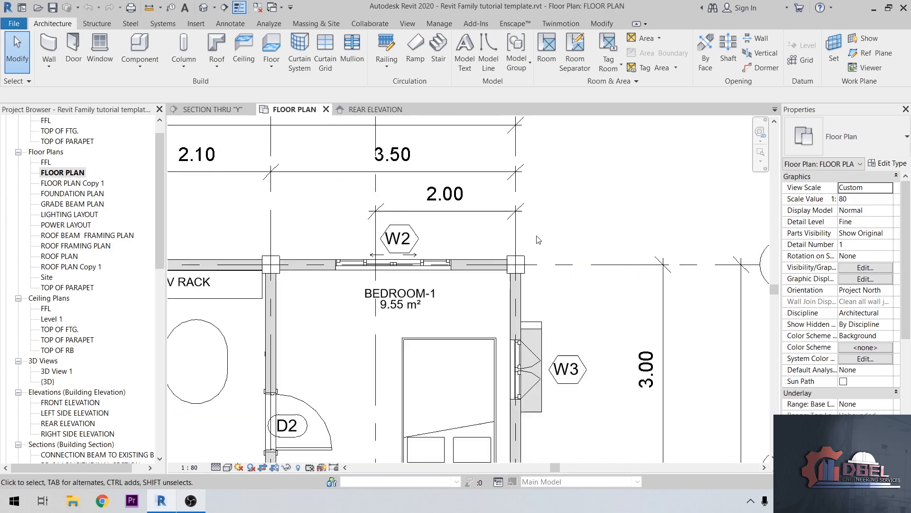
left_click(523, 261)
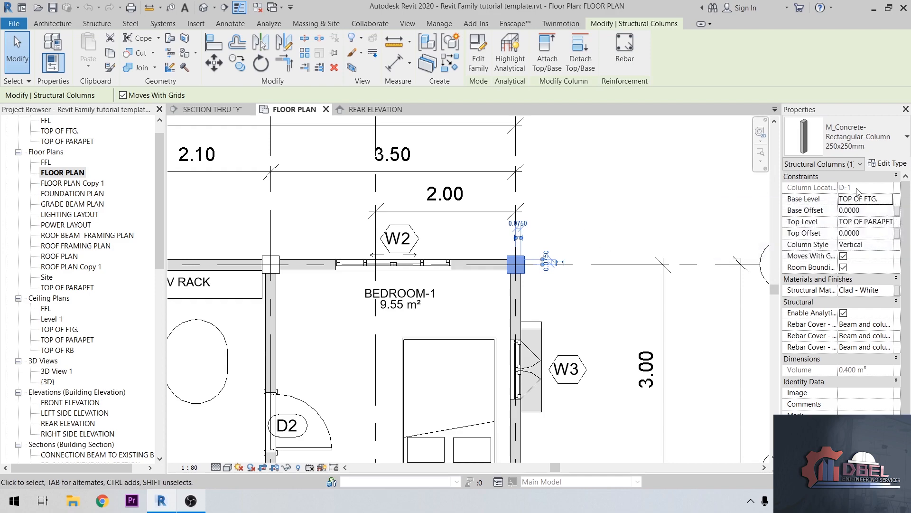
scroll(599, 258, "down", 3)
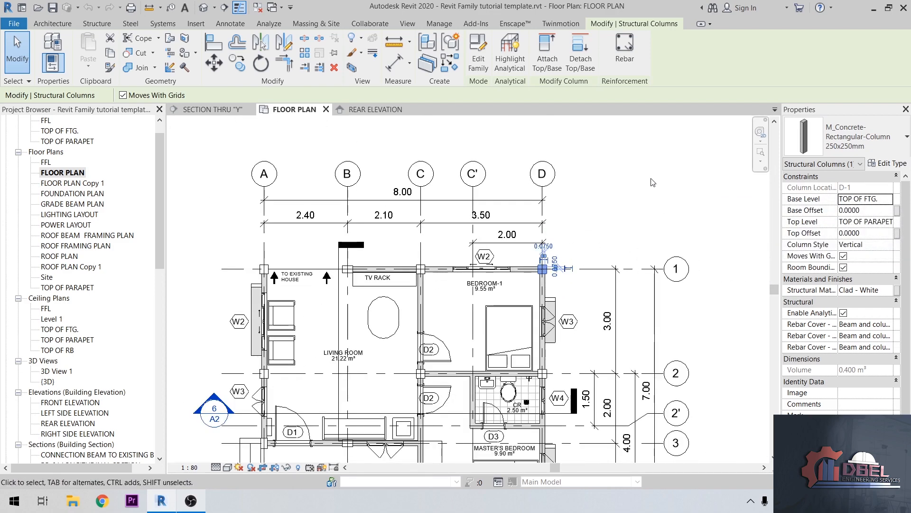
scroll(653, 182, "up", 2)
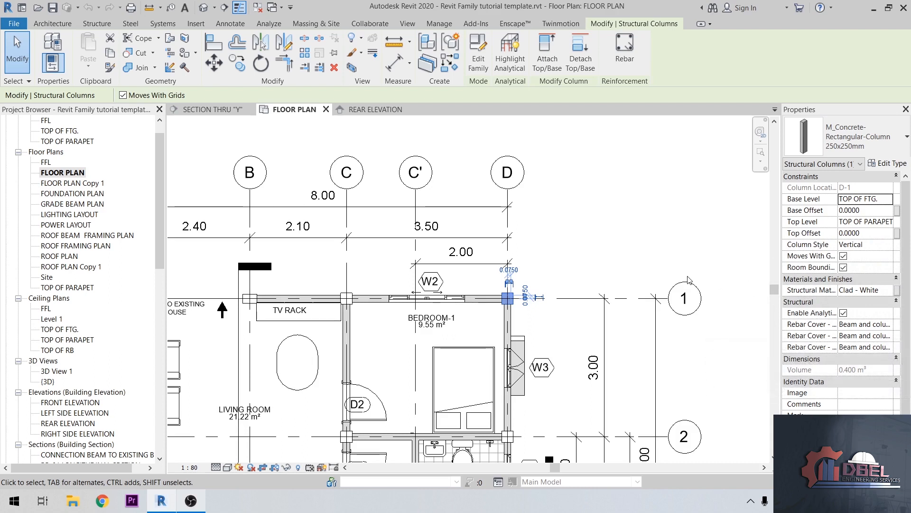
Open the selected column's type properties and look through its dimension and identity parameters
left_click(893, 164)
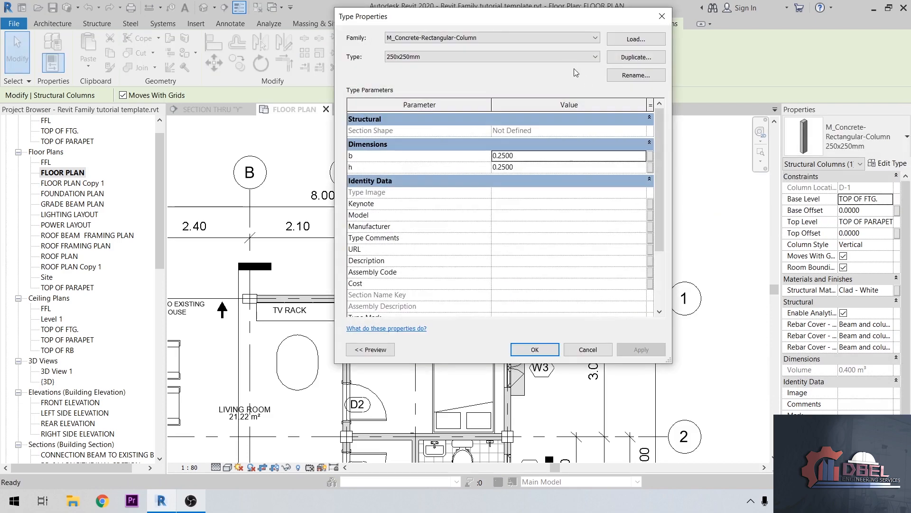
left_click_drag(556, 24, 757, 40)
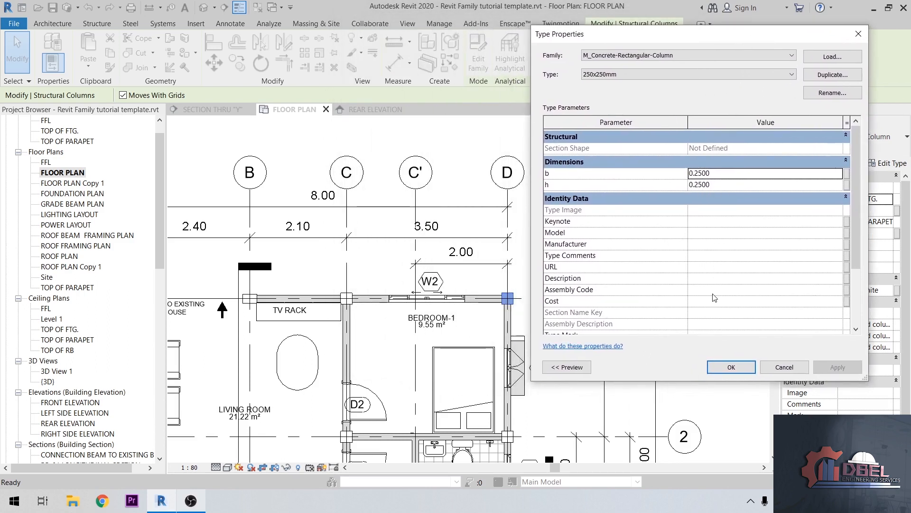
scroll(719, 249, "down", 3)
scroll(719, 249, "up", 3)
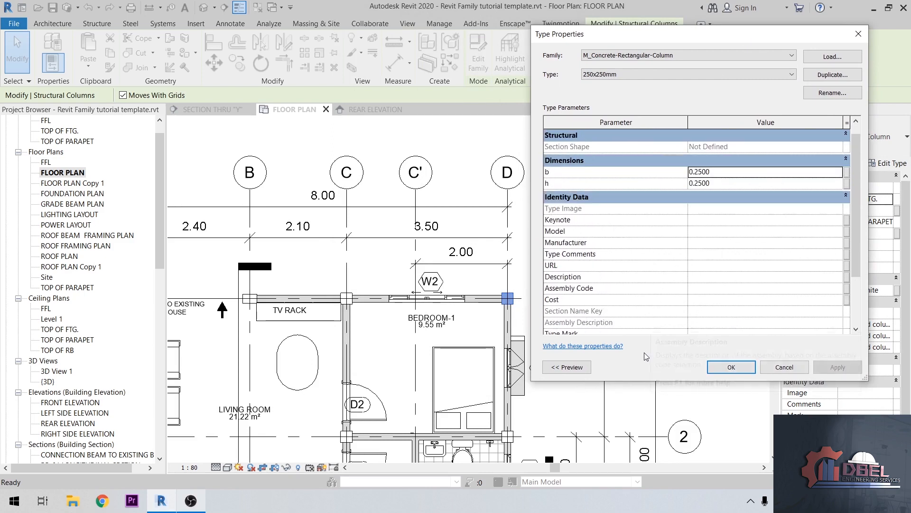
Preview the column type in 3D and in the Elevation: Back view, leaving its type properties without changes
left_click(567, 366)
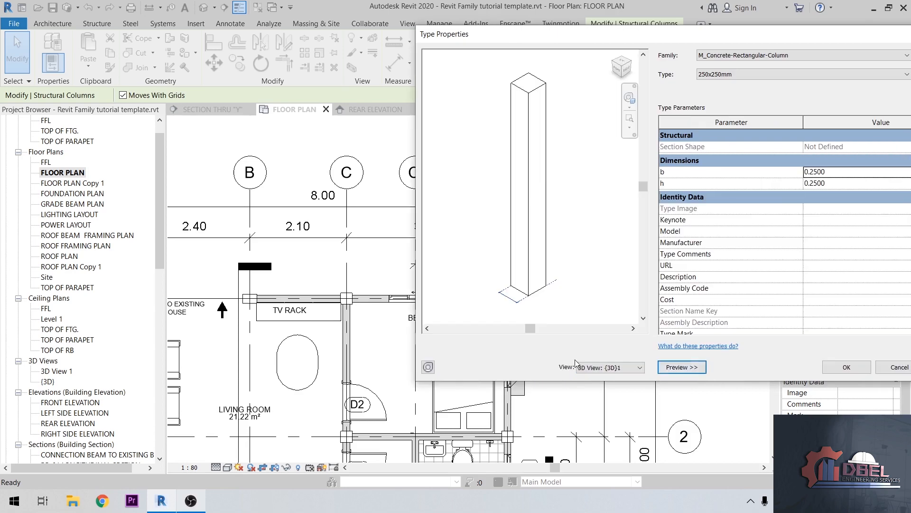
left_click(631, 367)
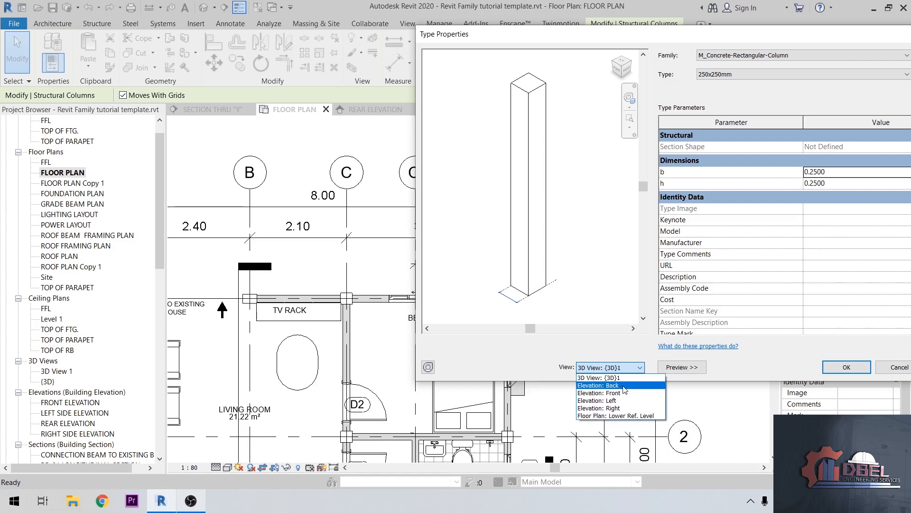
left_click(612, 385)
left_click_drag(703, 38, 522, 29)
left_click(504, 357)
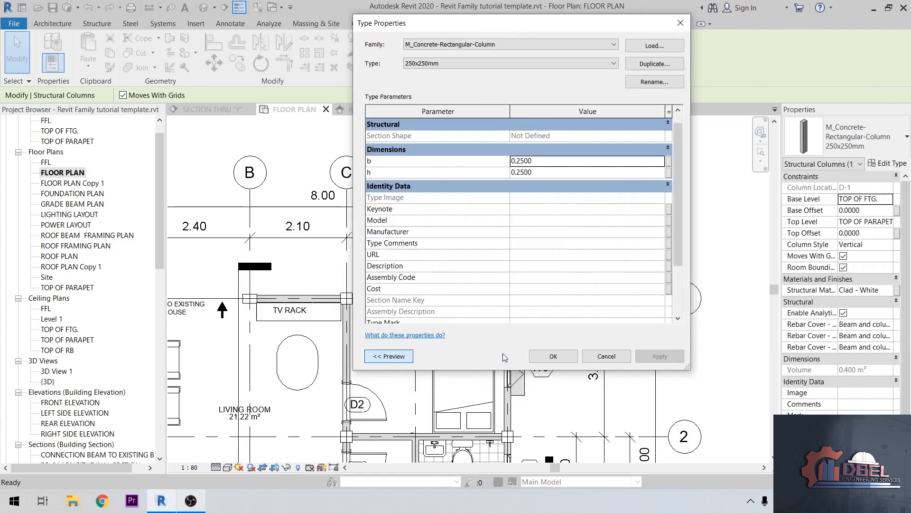
key("Escape")
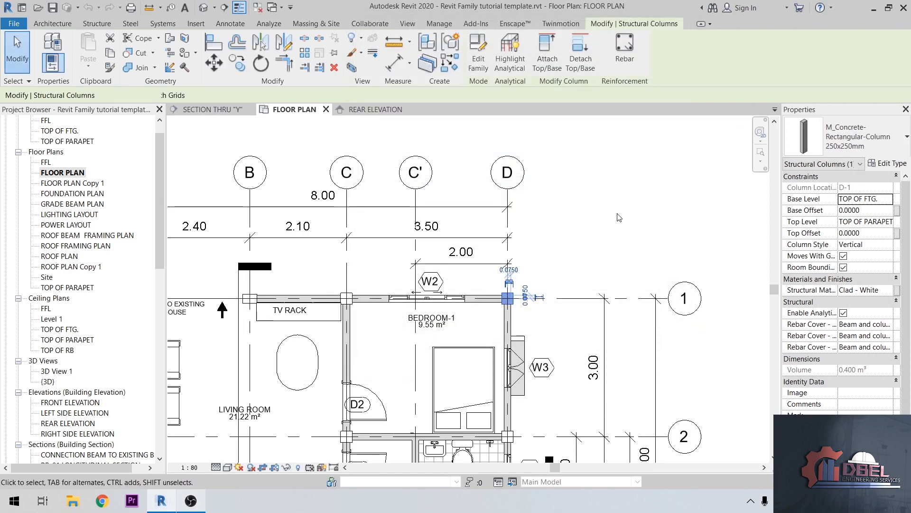
key("Escape")
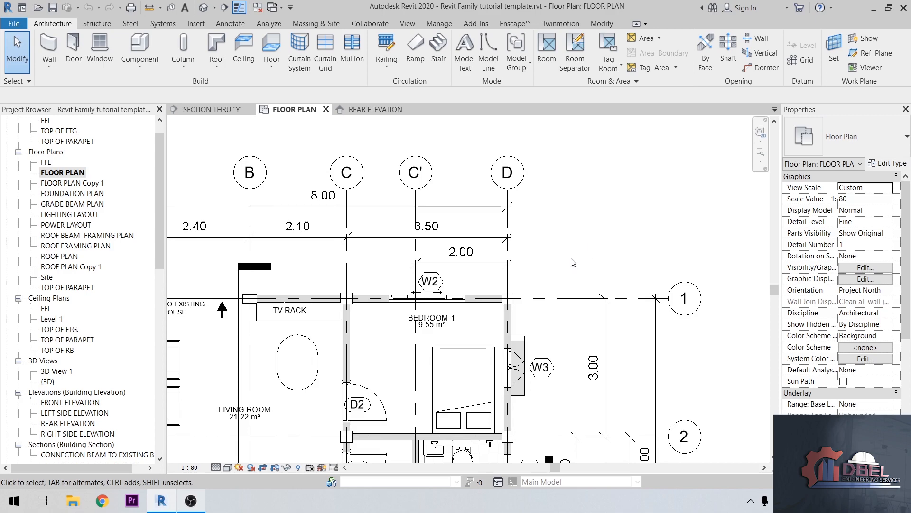
scroll(516, 296, "up", 1)
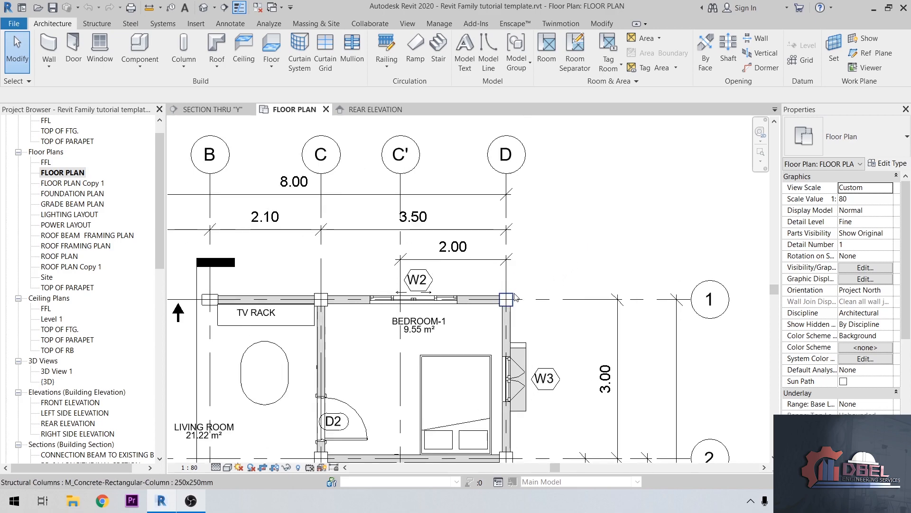
left_click(514, 298)
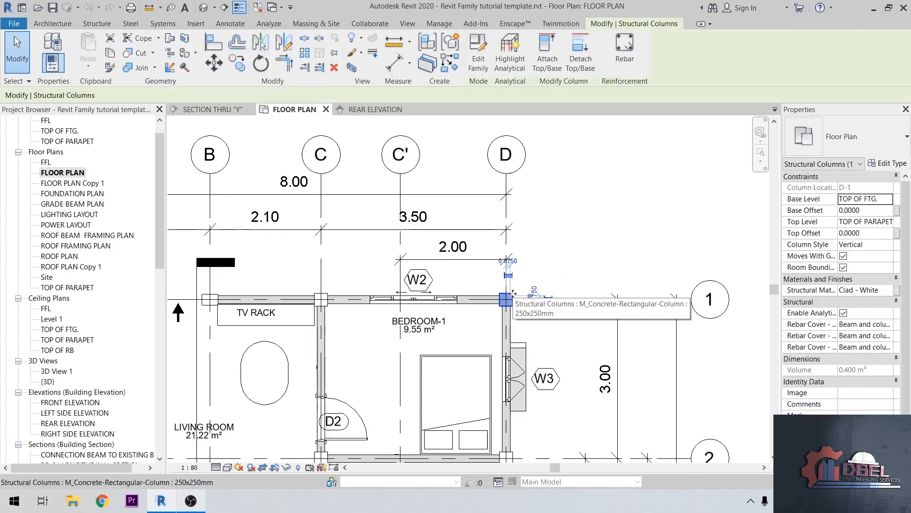
left_click(891, 164)
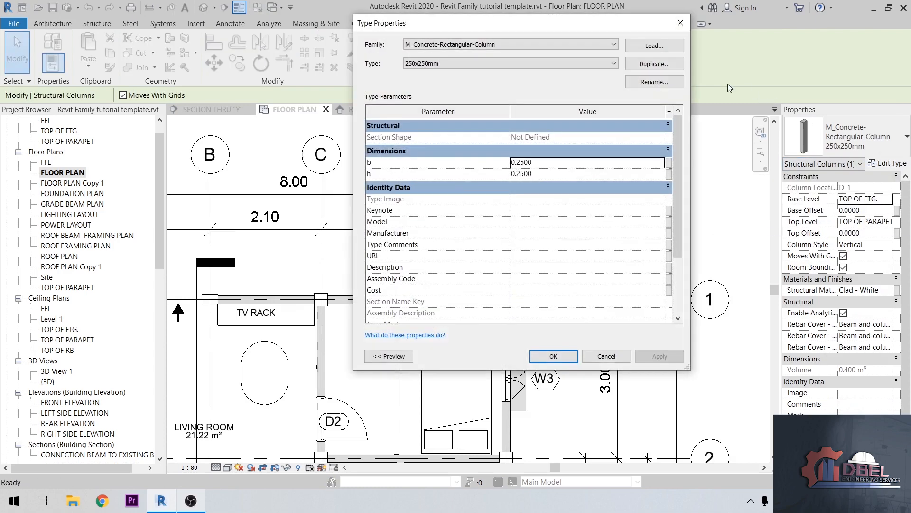
left_click(654, 63)
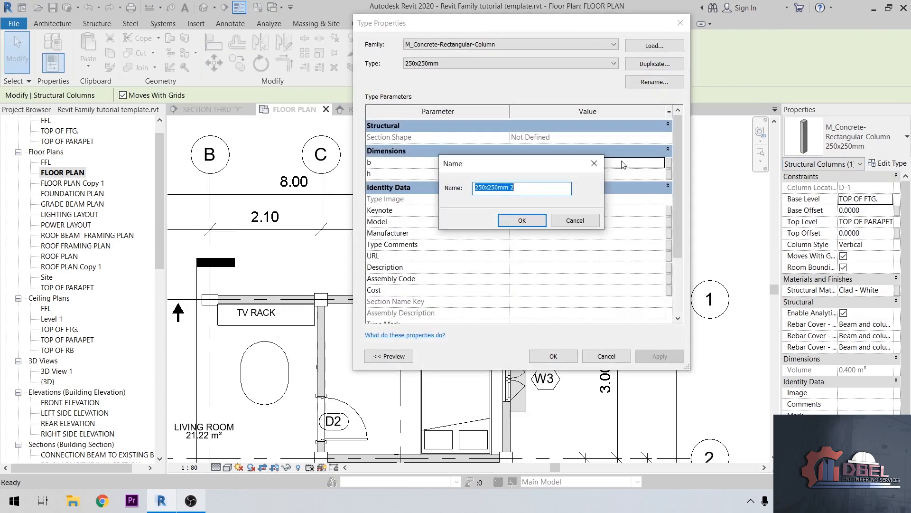
left_click(594, 168)
key("Escape")
left_click(595, 176)
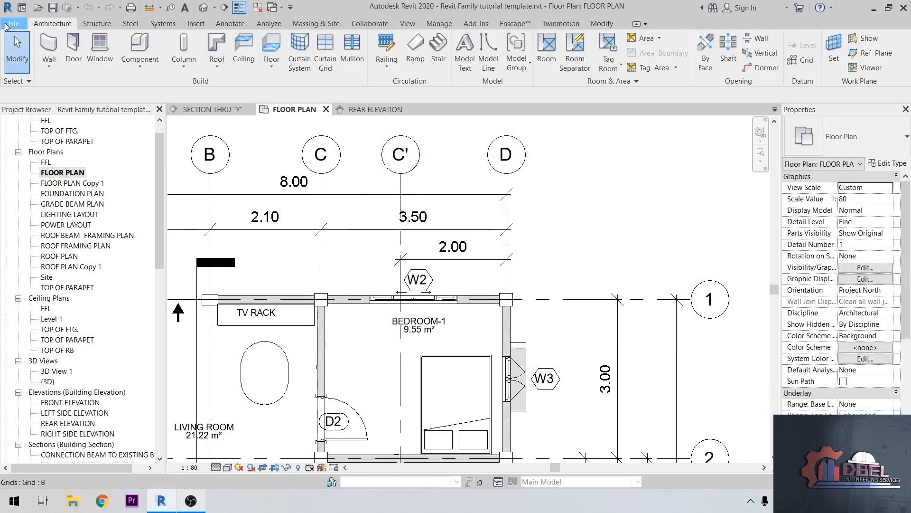
Create a new family from the Metric Structural Trusses.rft template, view its truss reference layout, and close it
left_click(14, 24)
mouse_move(47, 78)
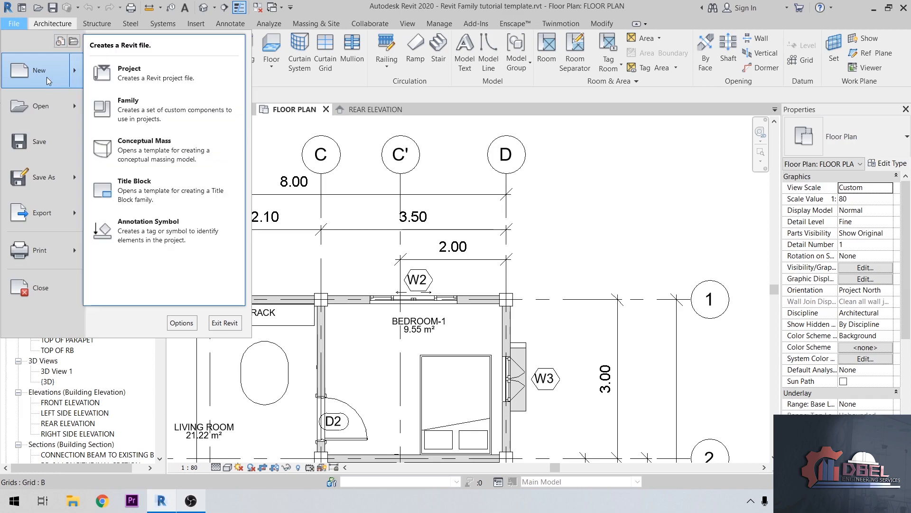
left_click(184, 118)
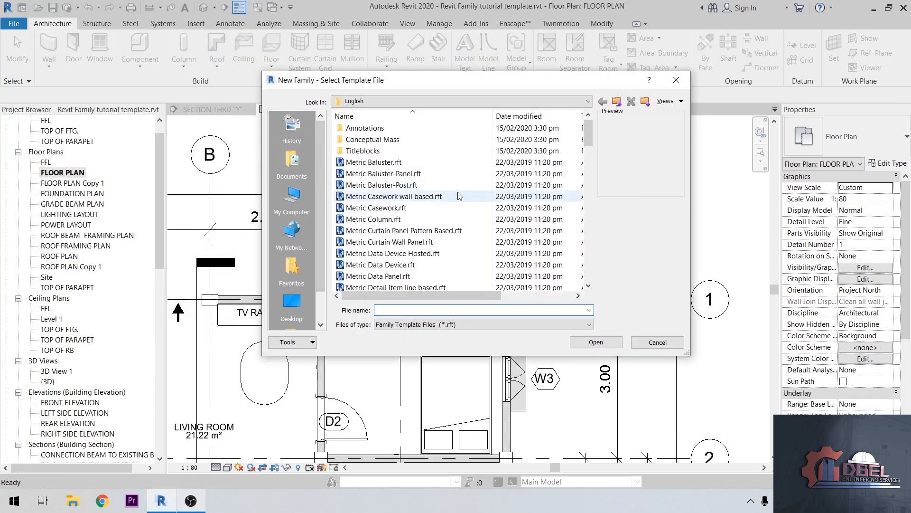
scroll(458, 194, "down", 2)
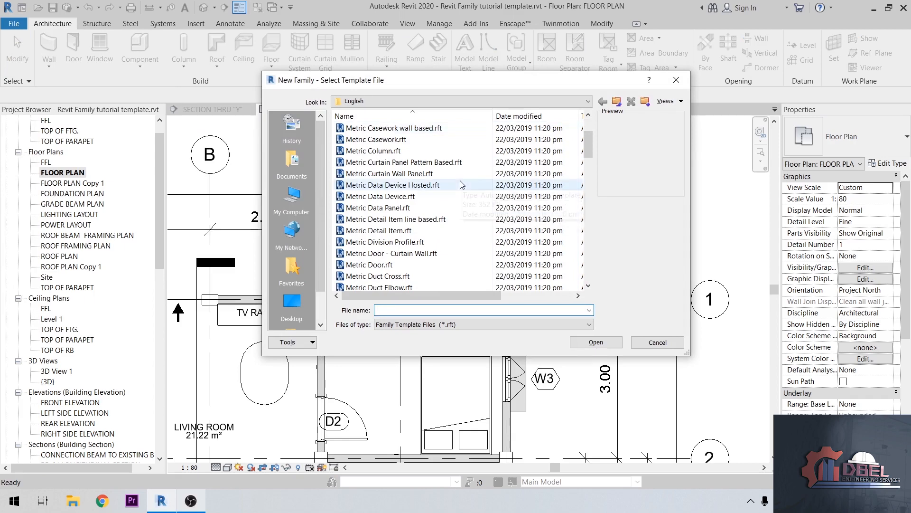
scroll(463, 192, "down", 6)
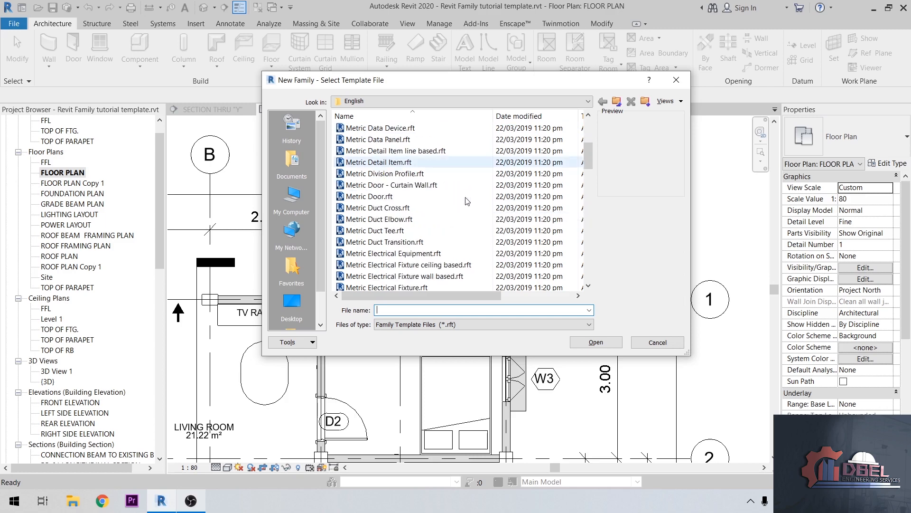
scroll(465, 201, "down", 4)
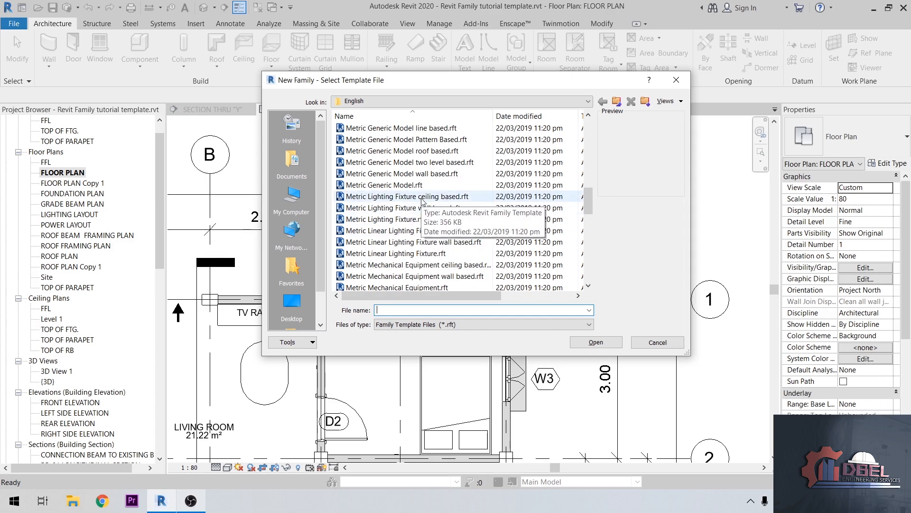
scroll(422, 204, "down", 10)
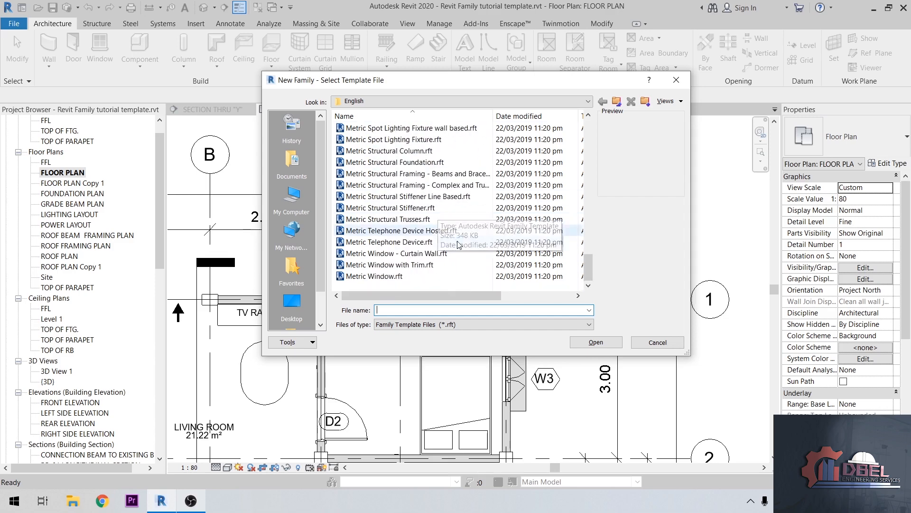
left_click(419, 220)
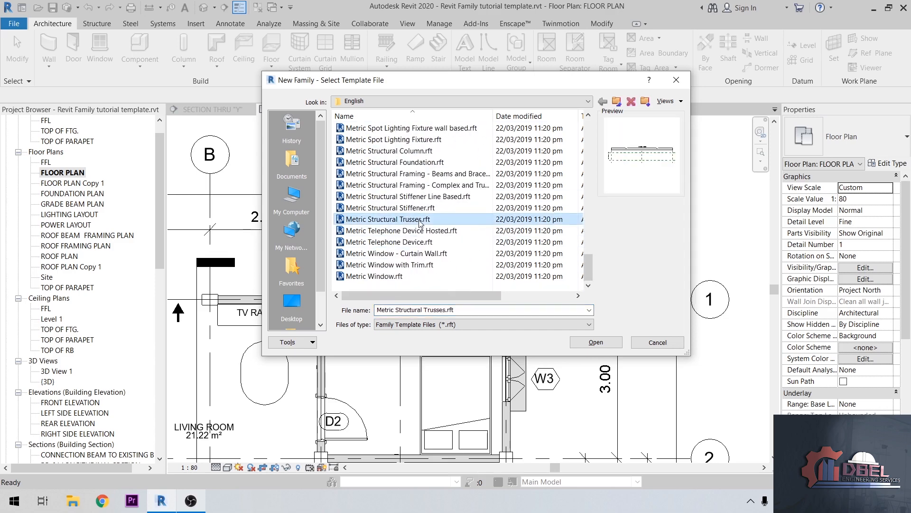
left_click(597, 345)
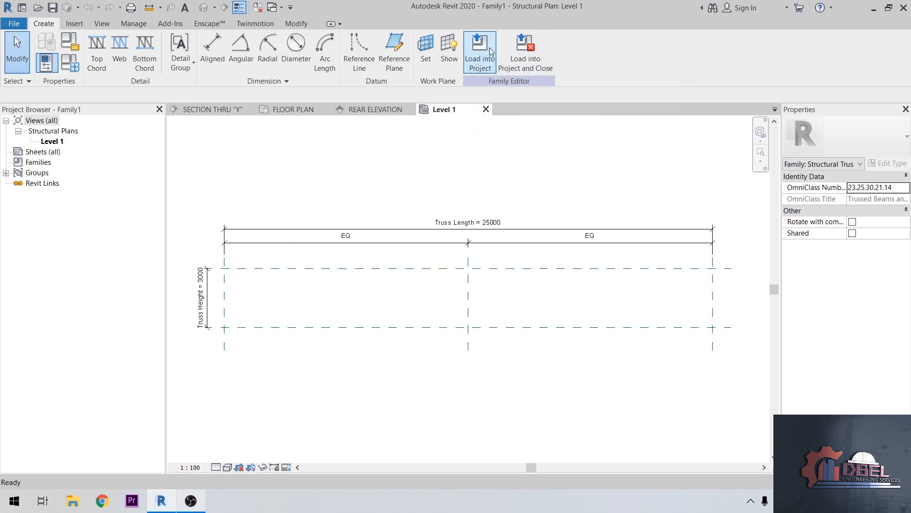
left_click(486, 109)
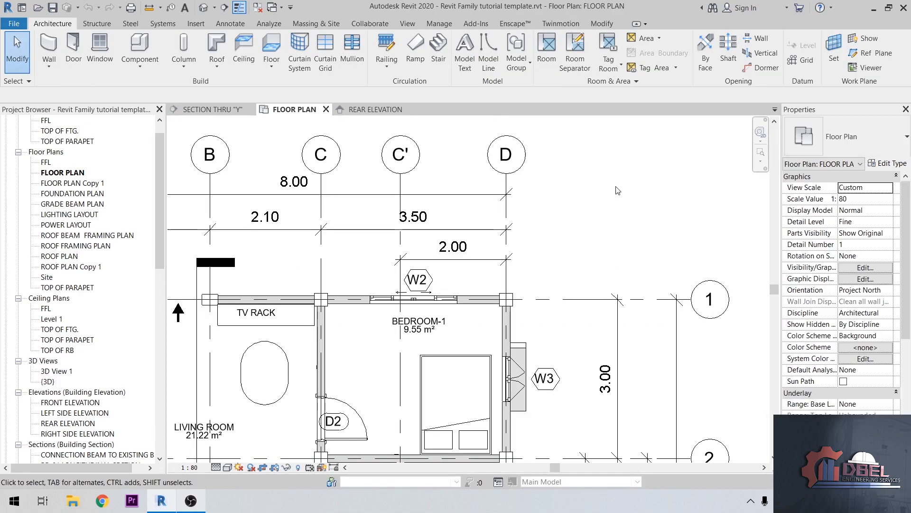
Start the Door command and look through the door types already loaded in the project
scroll(635, 210, "down", 2)
middle_click_drag(324, 158, 365, 155)
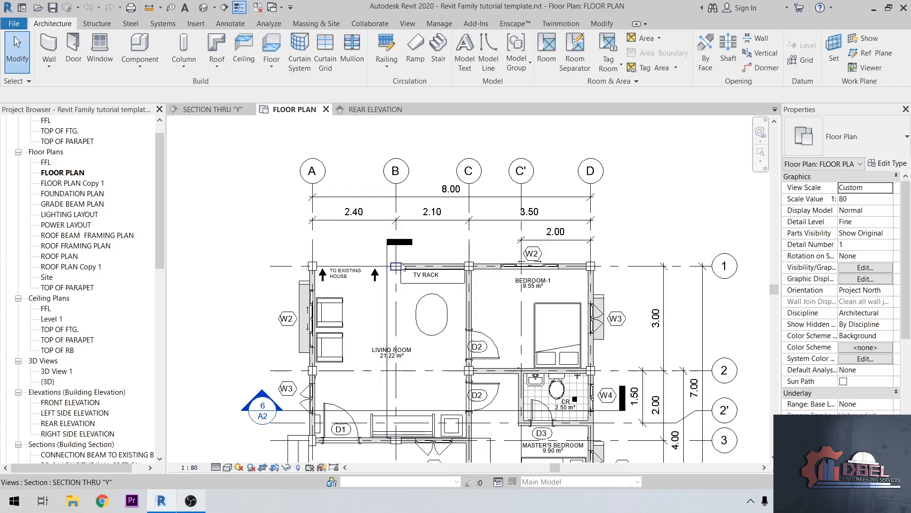
middle_click_drag(390, 279, 416, 256)
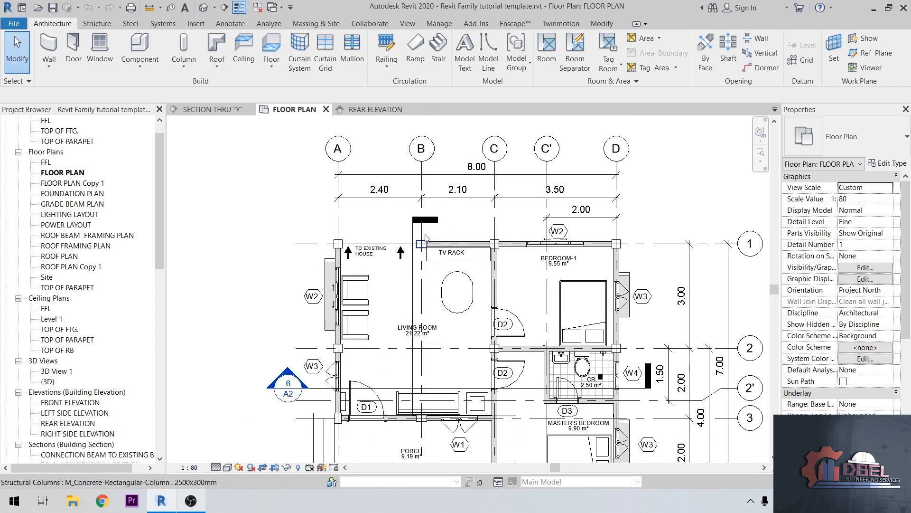
left_click(74, 45)
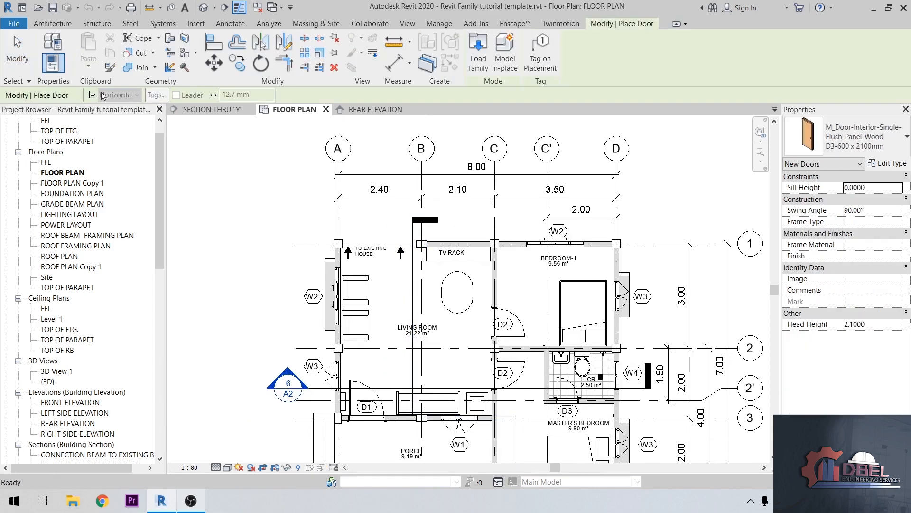
left_click(875, 143)
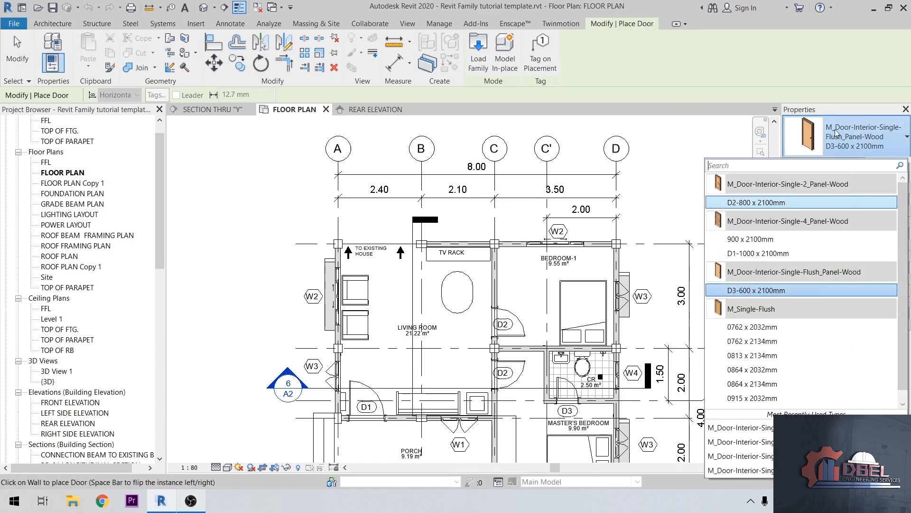
left_click(845, 108)
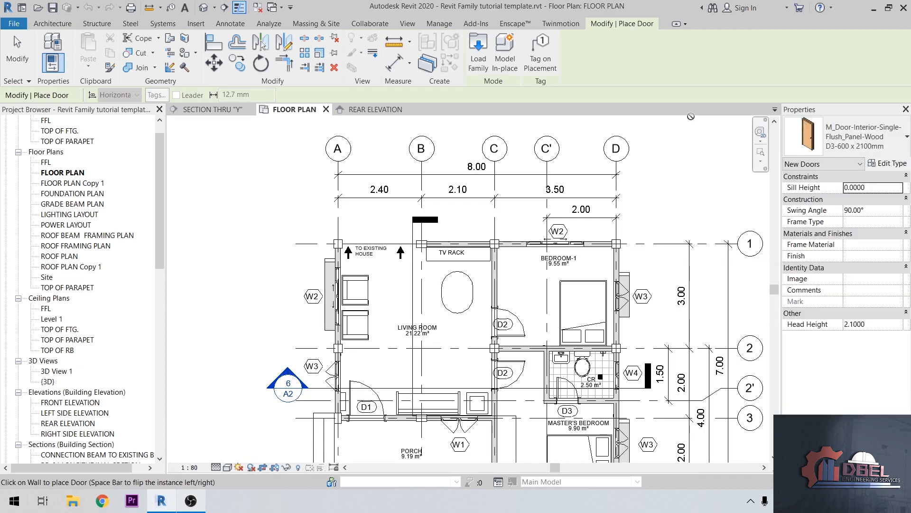
Try to load Door-Curtain-Wall-Single-Glass.rfa from the Doors folder of the US Imperial family library
left_click(481, 44)
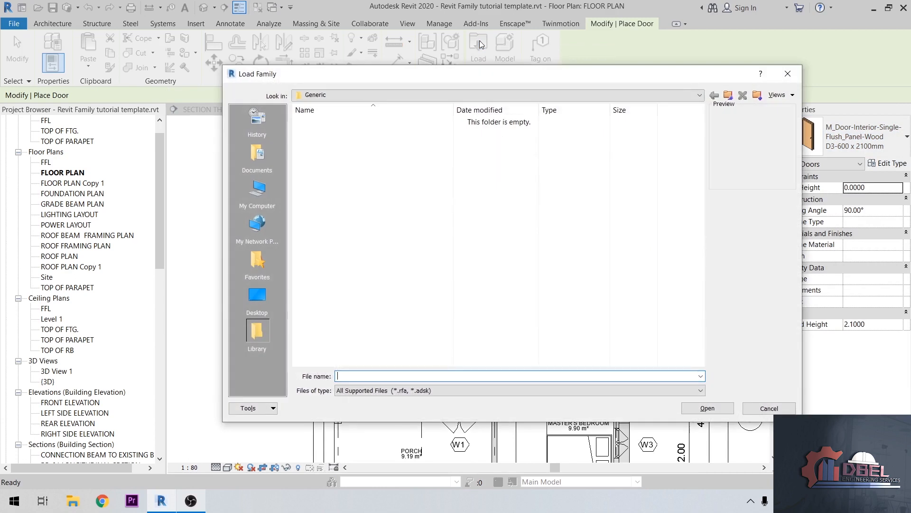
left_click(429, 95)
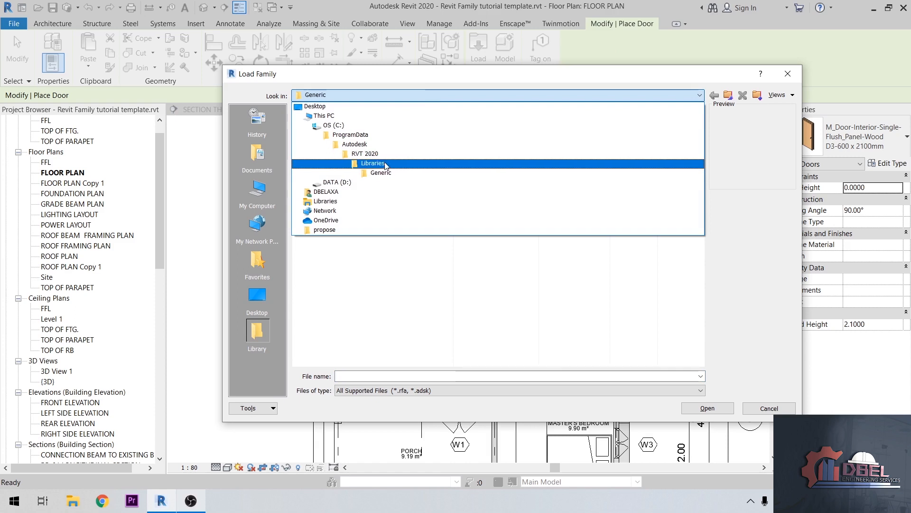
left_click(372, 163)
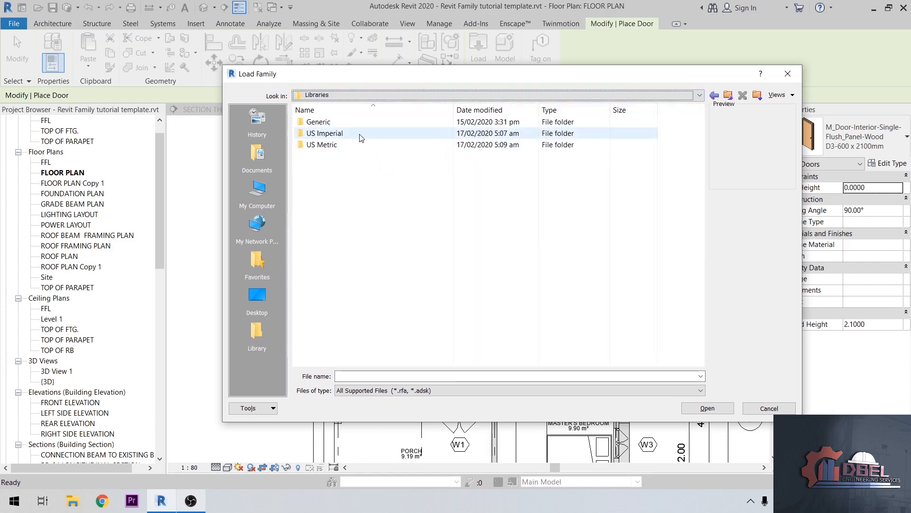
left_click_drag(408, 76, 446, 95)
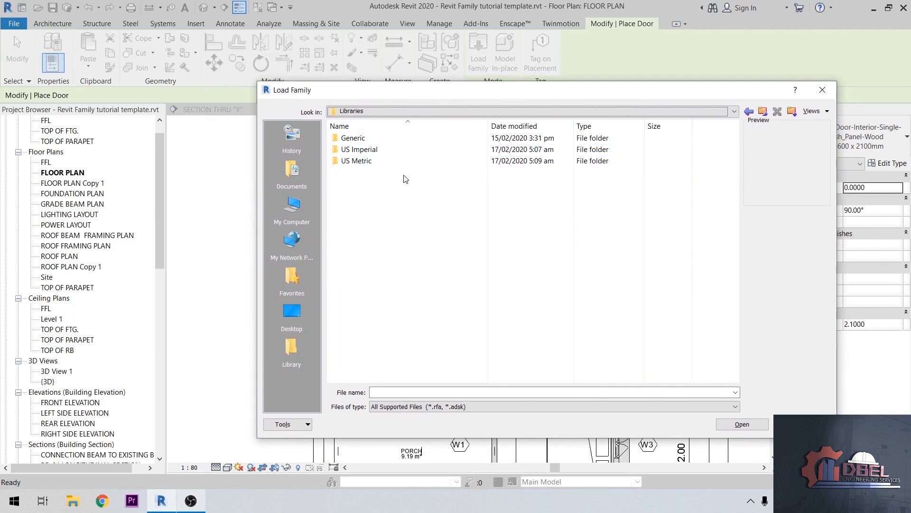
double_click(391, 153)
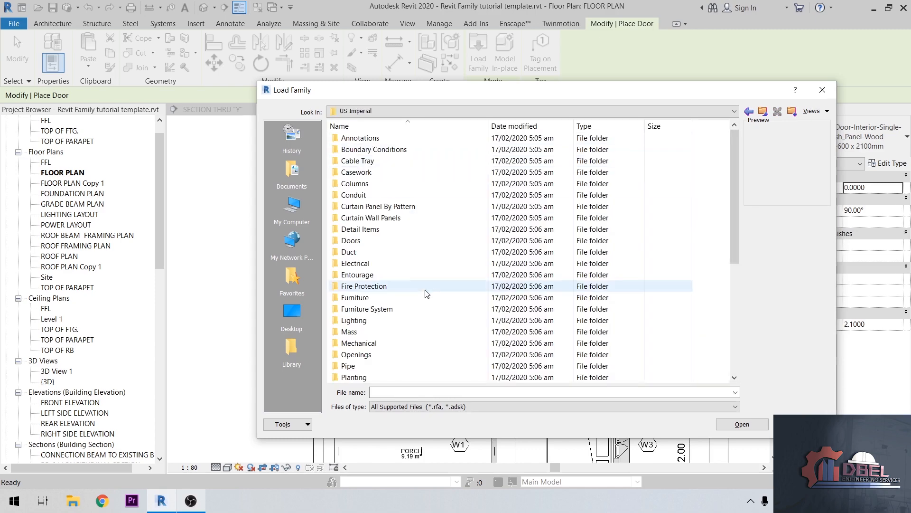
double_click(366, 240)
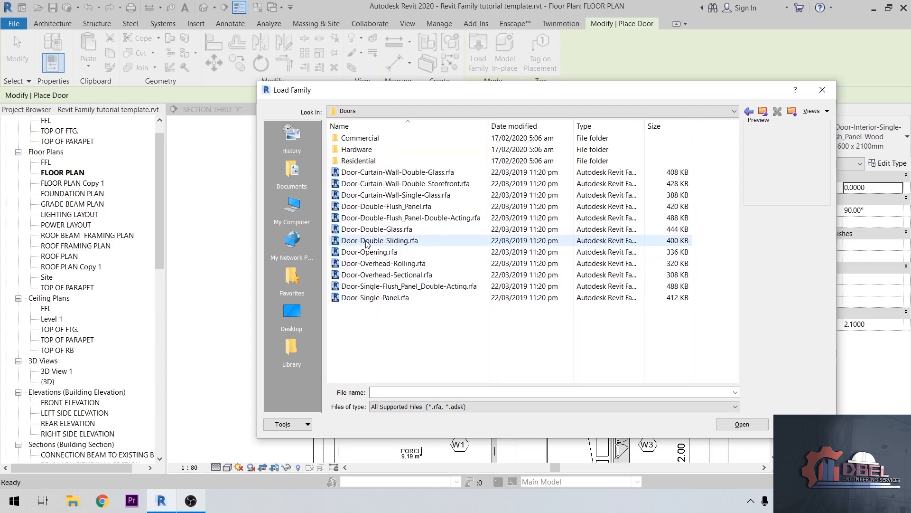
left_click(407, 197)
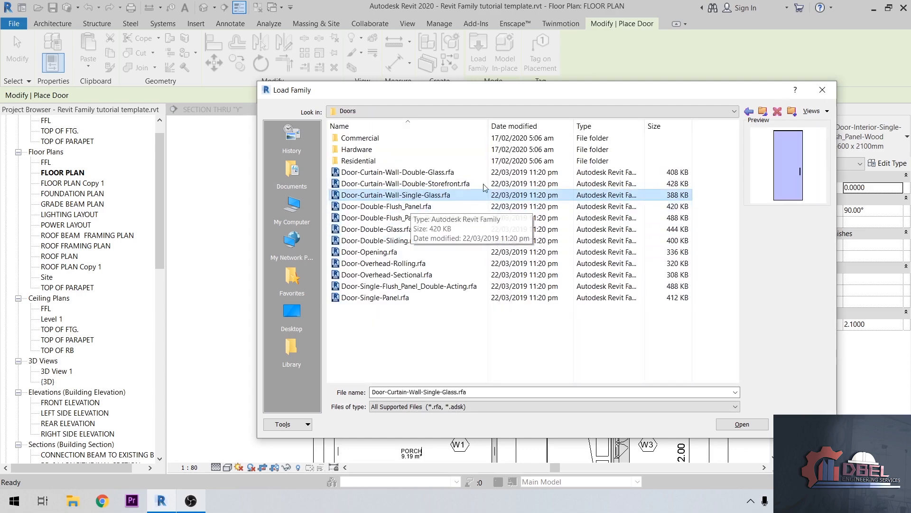
left_click(741, 424)
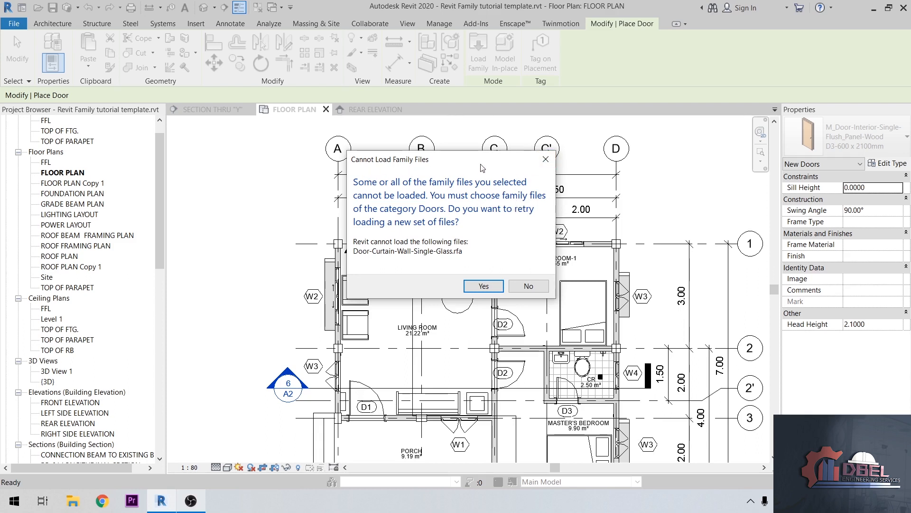
left_click(545, 159)
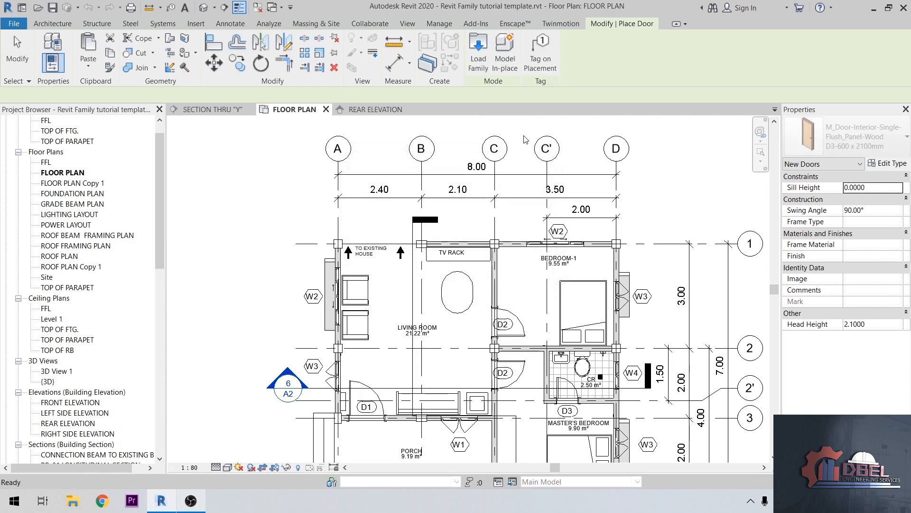
Try to load M_Rectangular Column.rfa from the US Metric Columns folder, overwriting the existing version, and leave the Door command
left_click(478, 45)
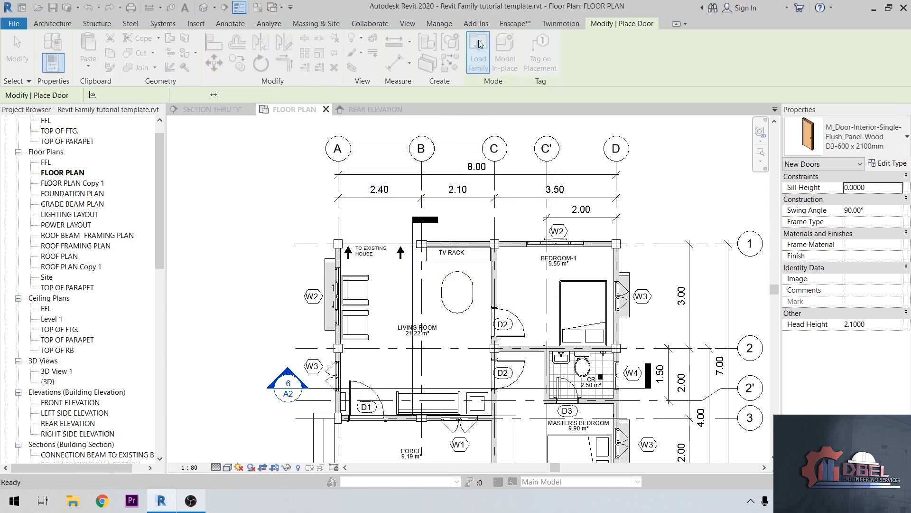
left_click(432, 112)
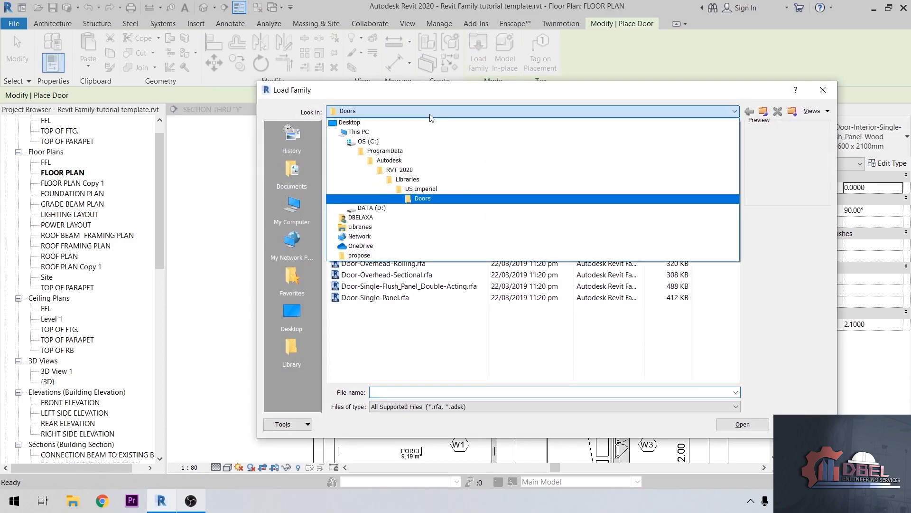
left_click(408, 180)
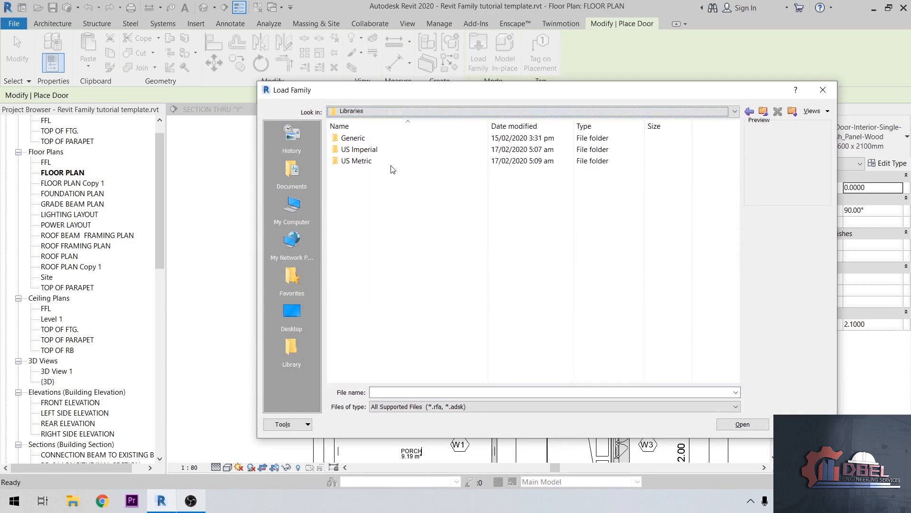
double_click(356, 161)
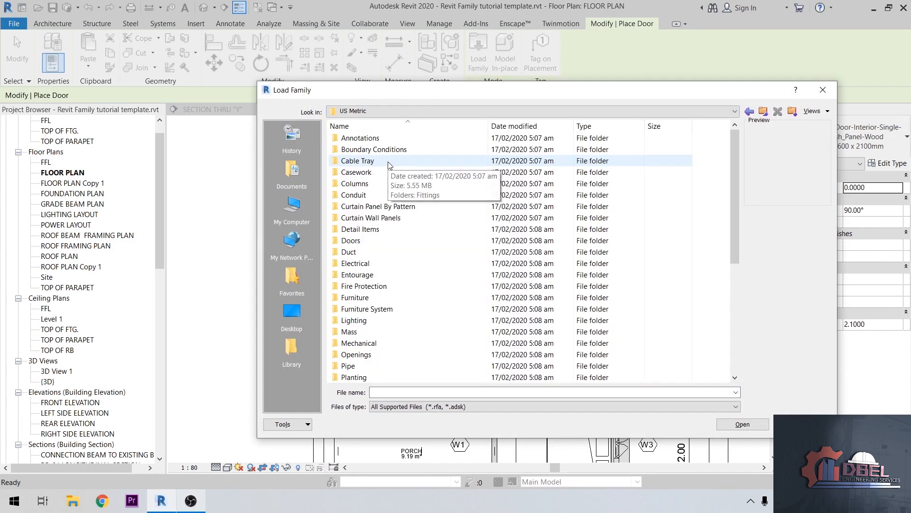
double_click(378, 184)
left_click(749, 111)
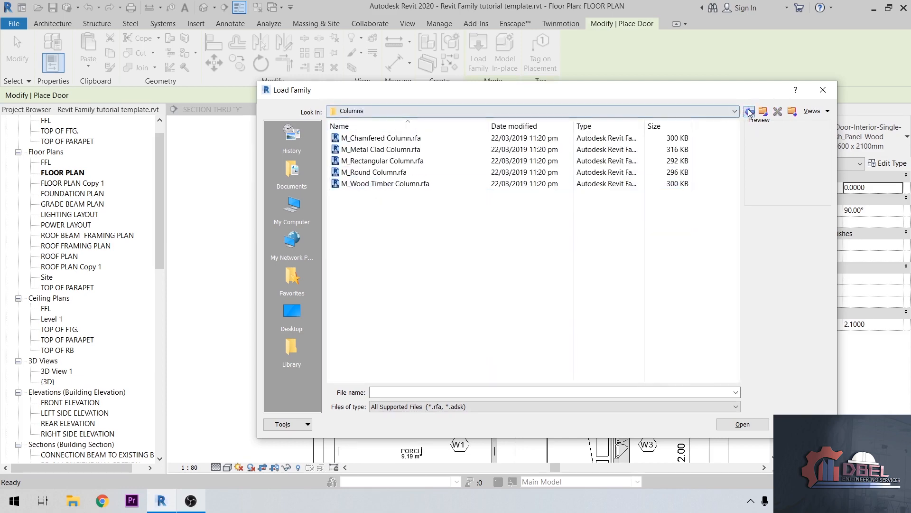
left_click(392, 240)
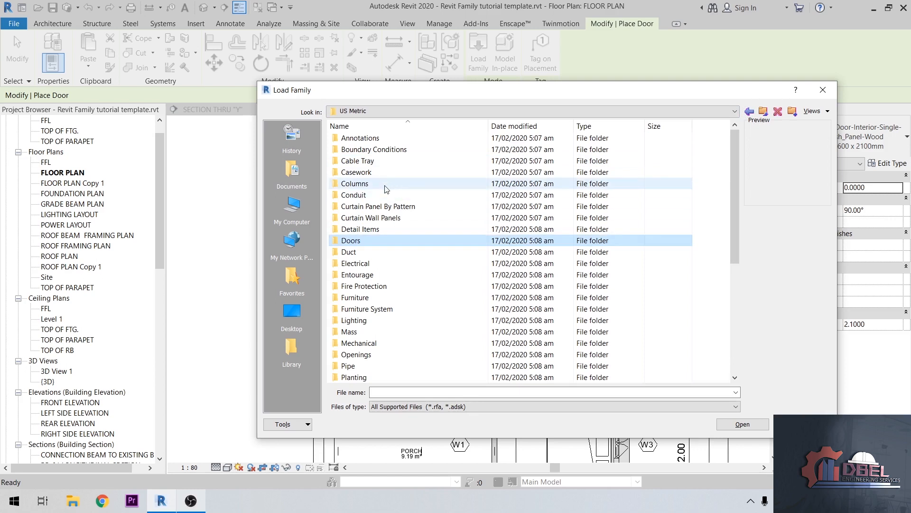
double_click(380, 184)
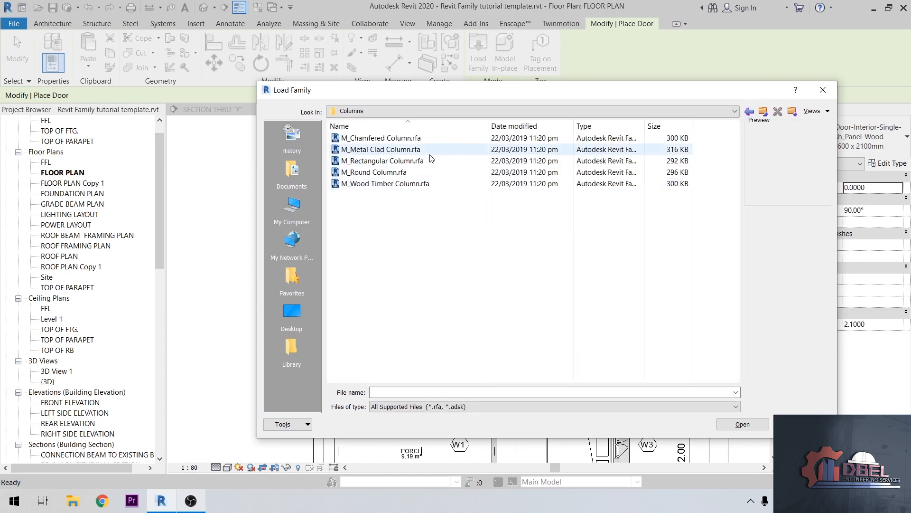
left_click(370, 164)
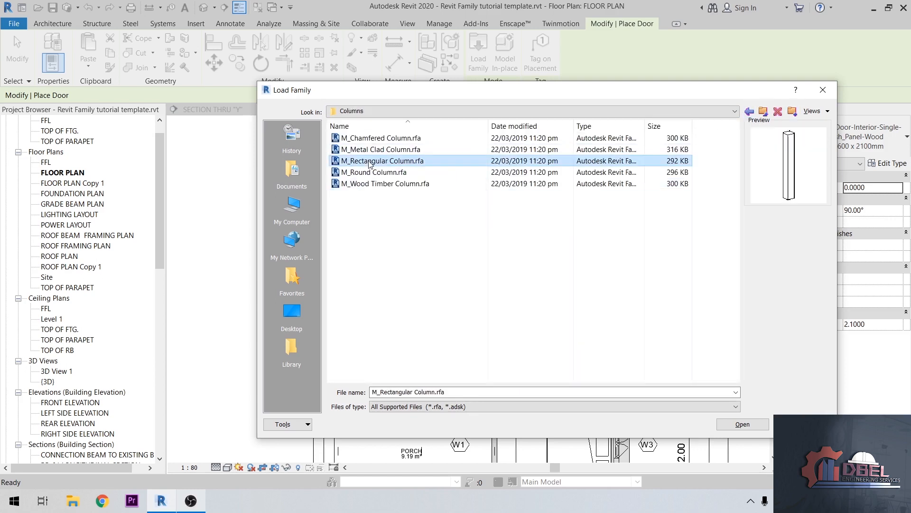
left_click(745, 424)
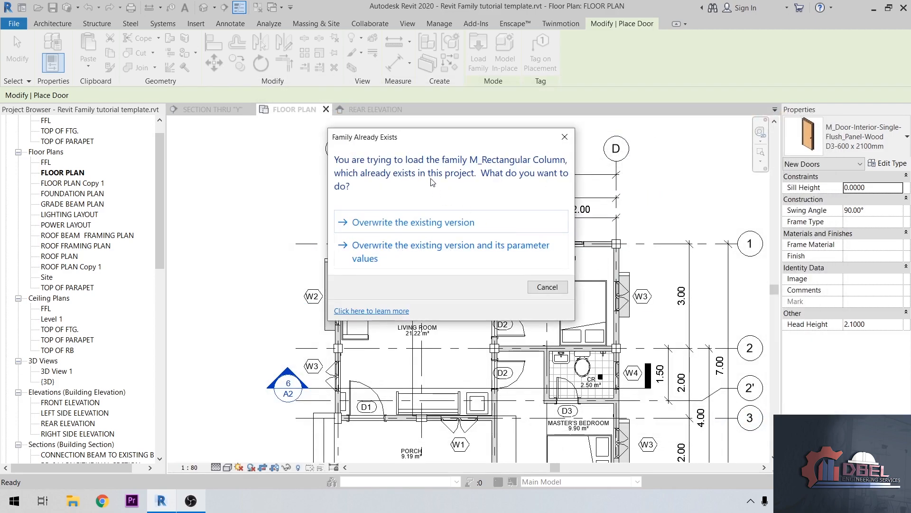
left_click(440, 224)
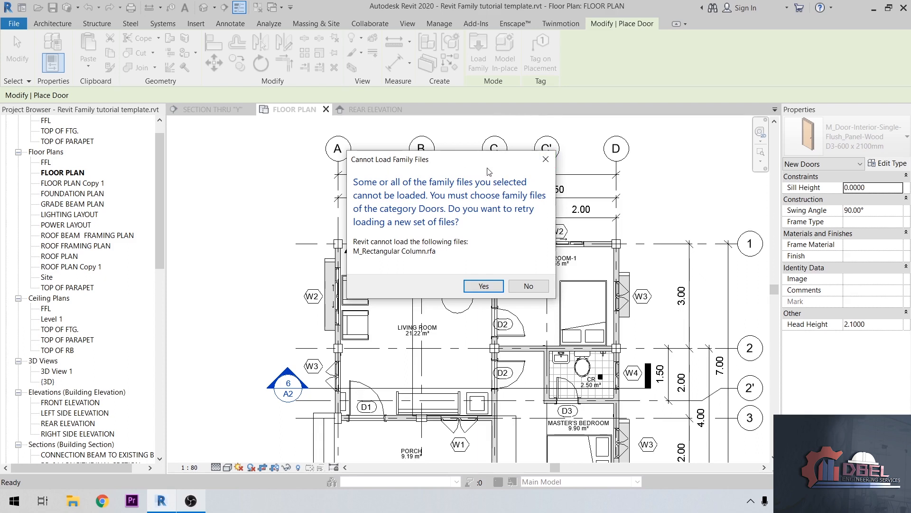
left_click(543, 161)
key("Escape")
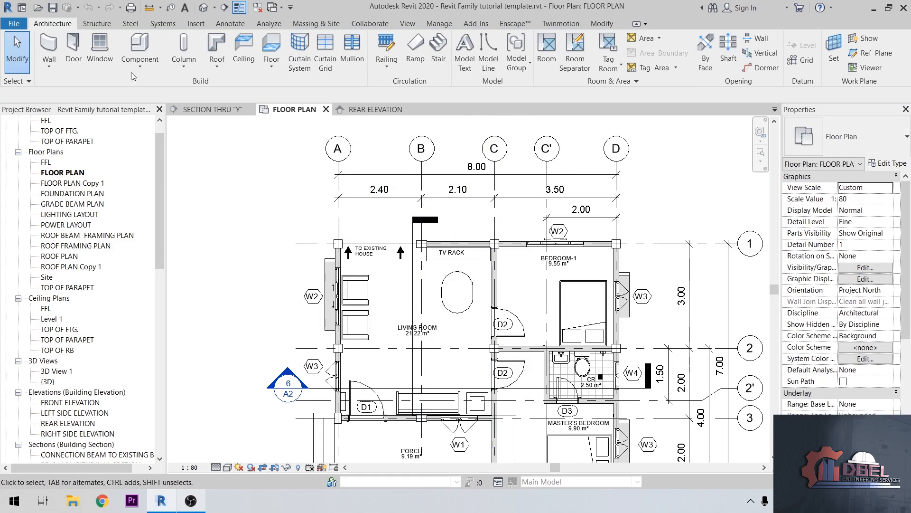
Restart the Door command and open M_Door-Double-Flush_Panel.rfa from the US Metric library's Doors folder for loading
left_click(73, 47)
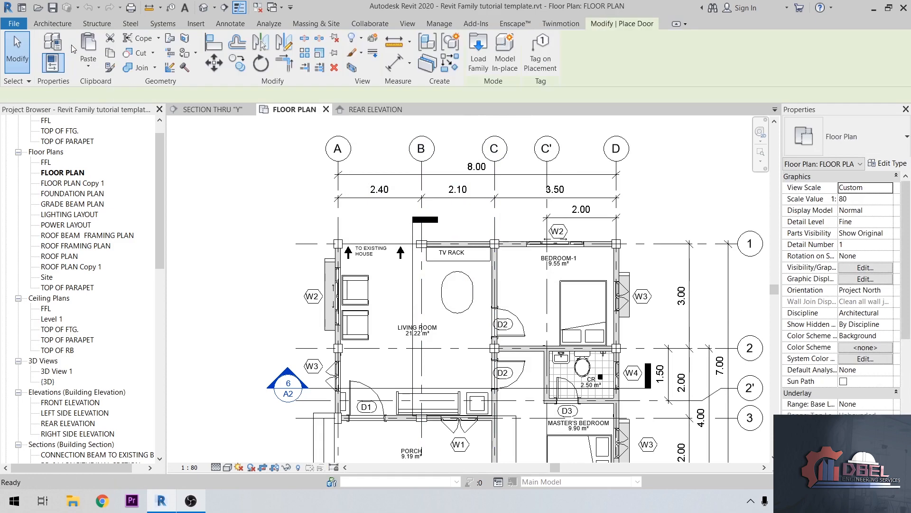
left_click(480, 45)
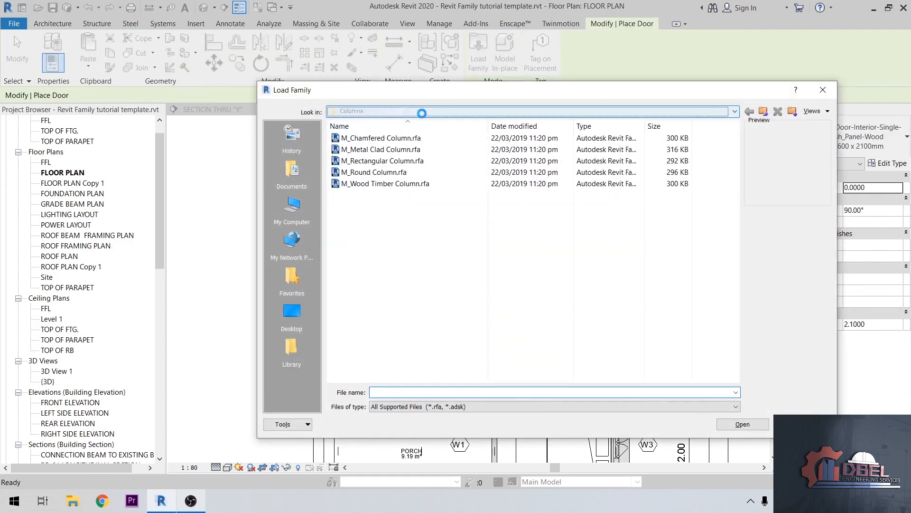
left_click(423, 112)
left_click(437, 189)
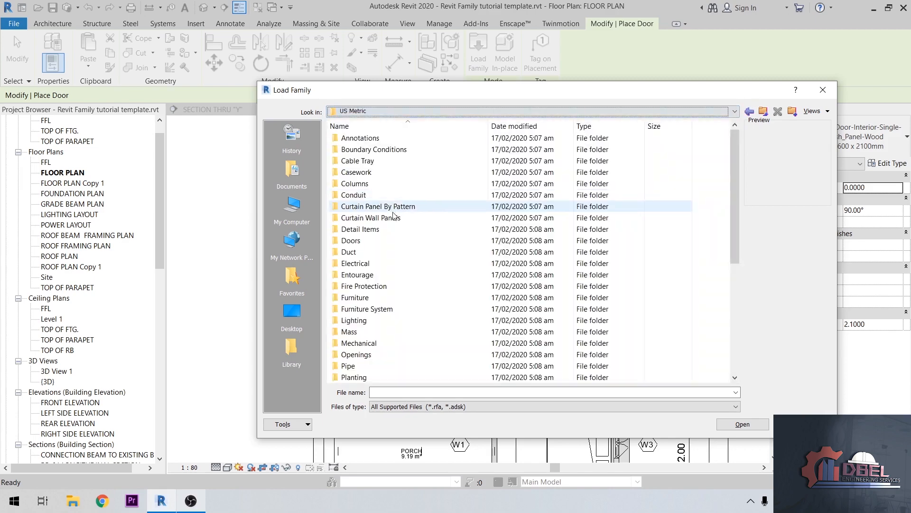
scroll(401, 217, "down", 1)
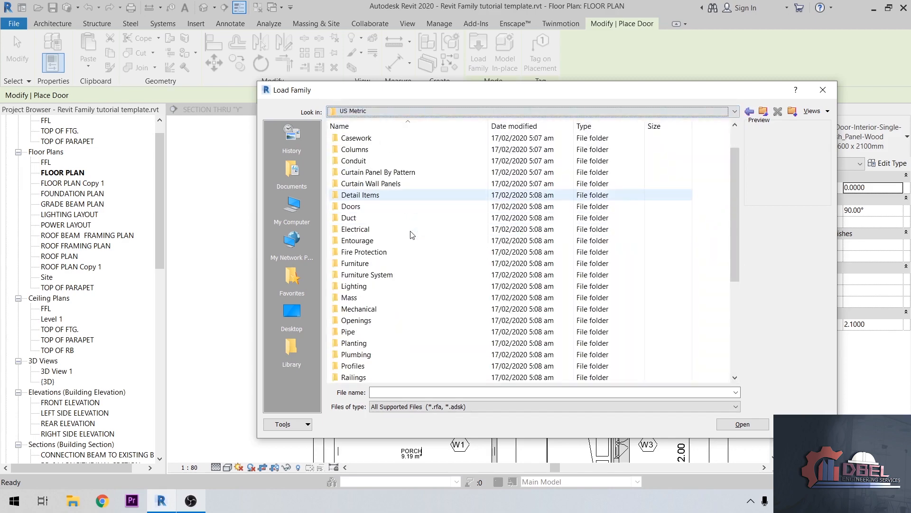
double_click(404, 207)
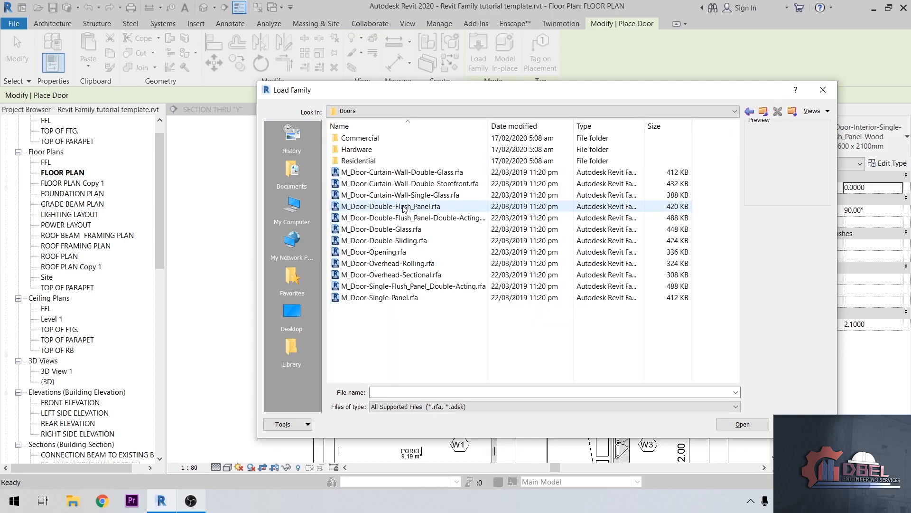
left_click(426, 175)
left_click(435, 207)
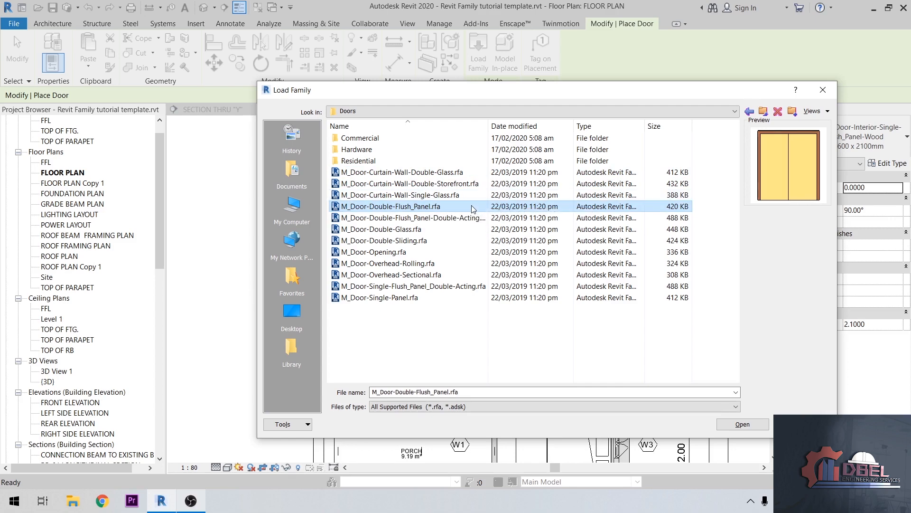
left_click(761, 426)
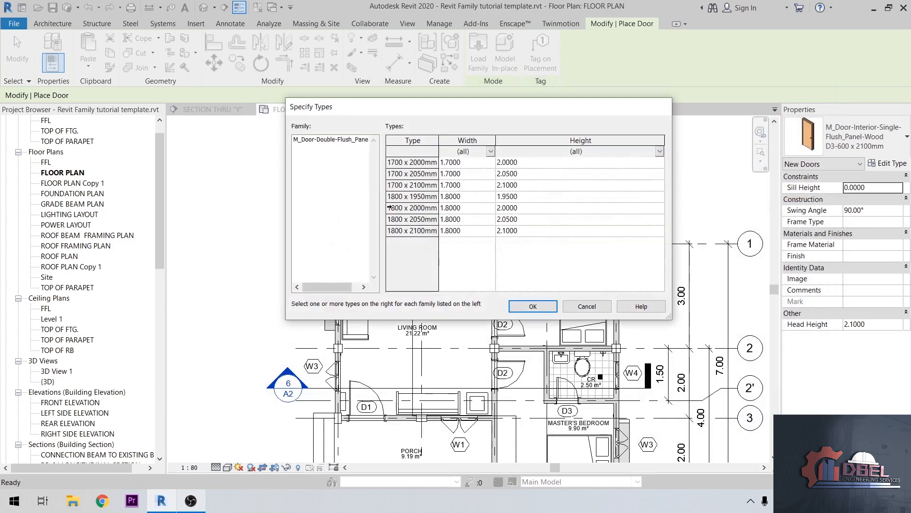
Choose the 1800 x 2000mm type of the double flush panel door and load it into the project
left_click(412, 174)
left_click(414, 162)
left_click(418, 196)
left_click(421, 208)
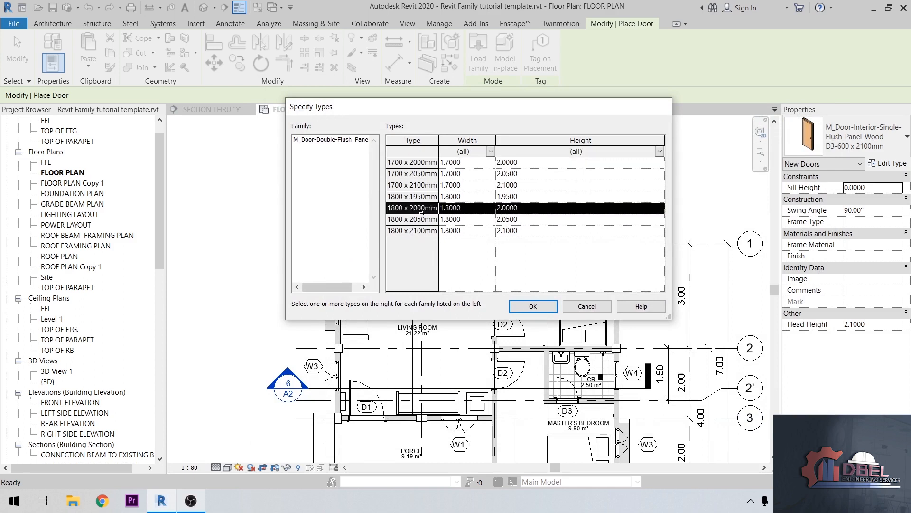
left_click(423, 220)
left_click(427, 231)
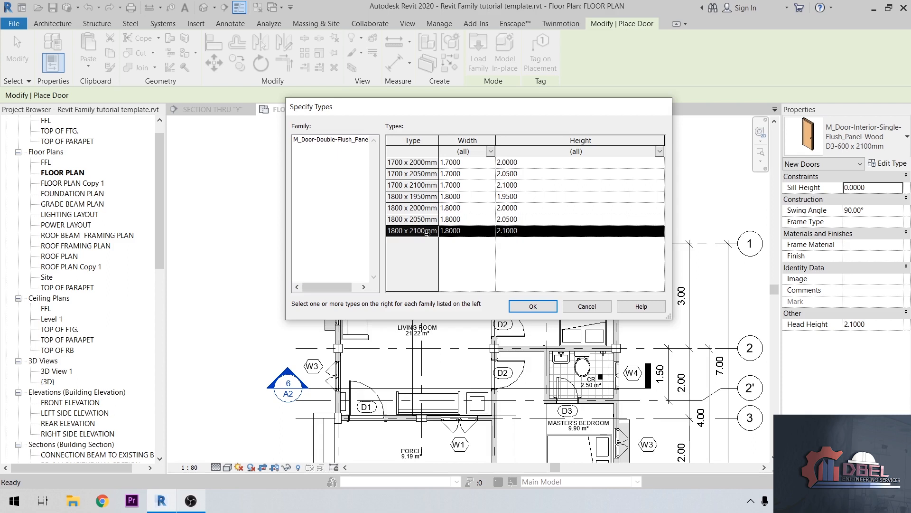
left_click(419, 208)
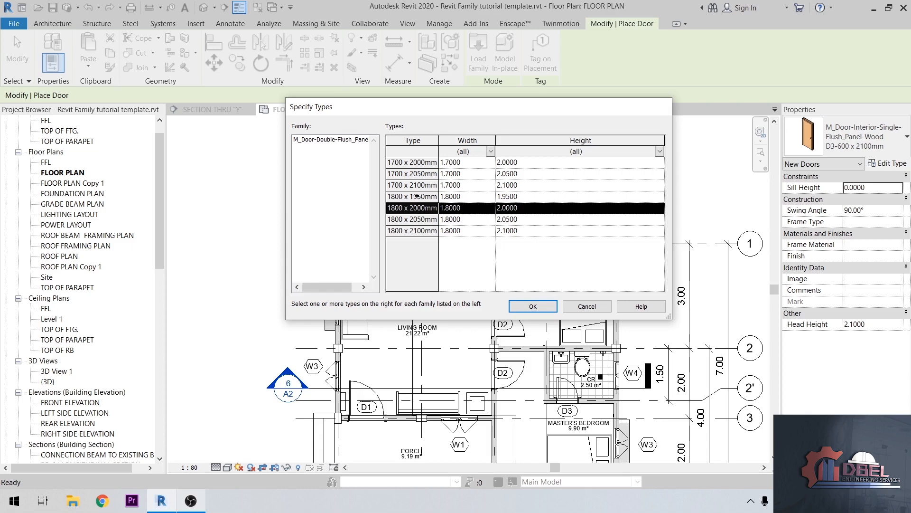
left_click(533, 307)
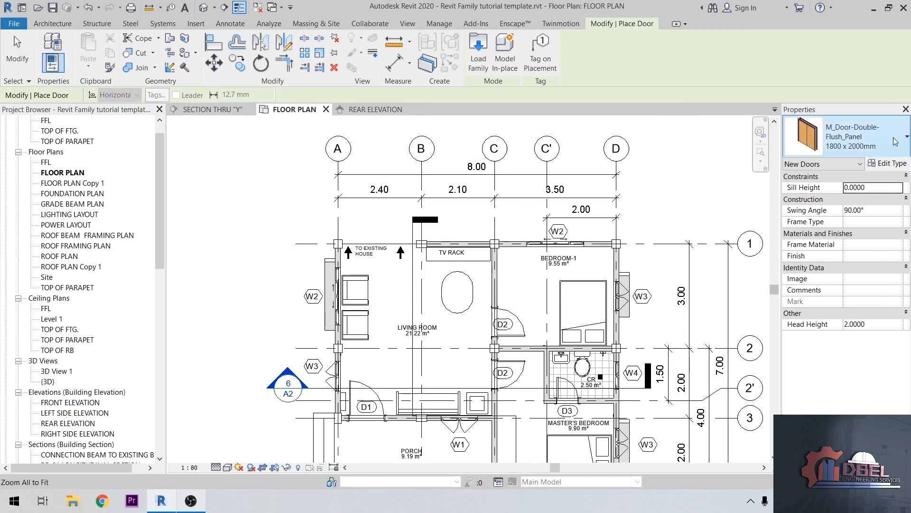
Look through the loaded double door's type properties for materials and dimensions, briefly open its preview, and leave without changes
left_click(887, 164)
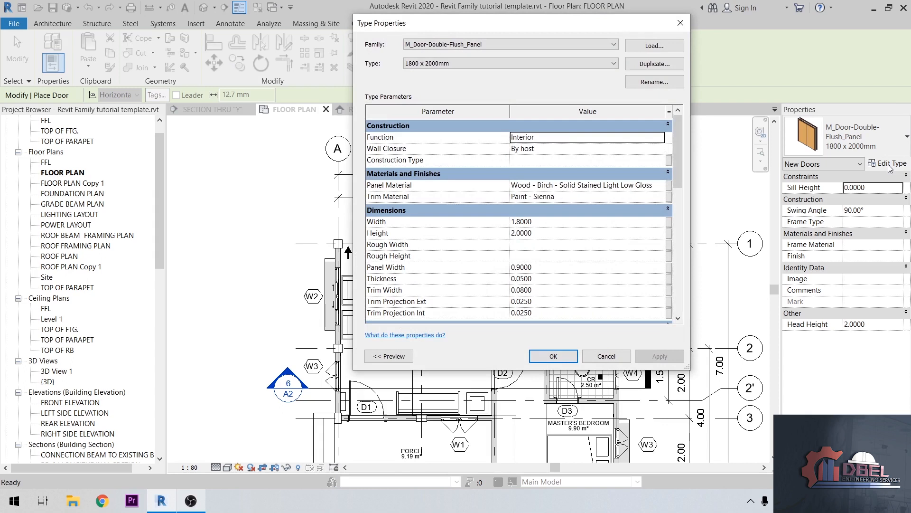
scroll(550, 236, "down", 2)
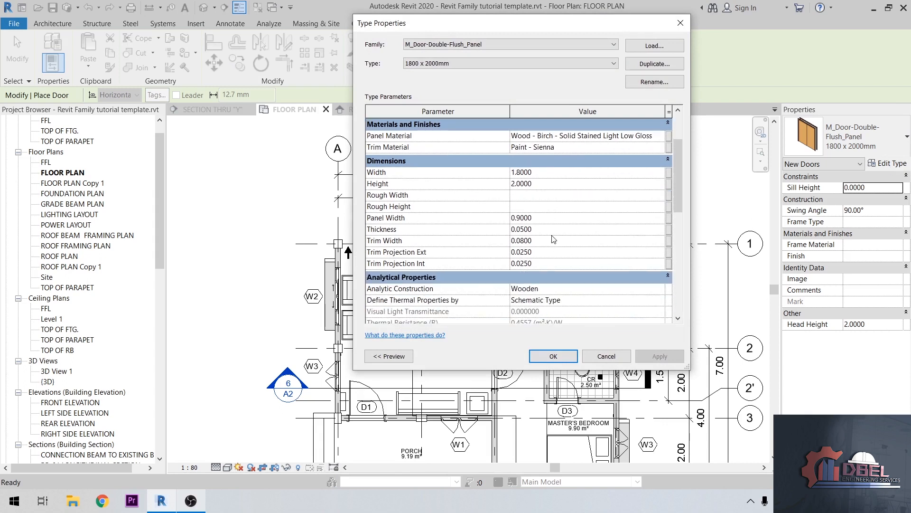
scroll(554, 236, "up", 3)
scroll(553, 236, "down", 2)
left_click(392, 357)
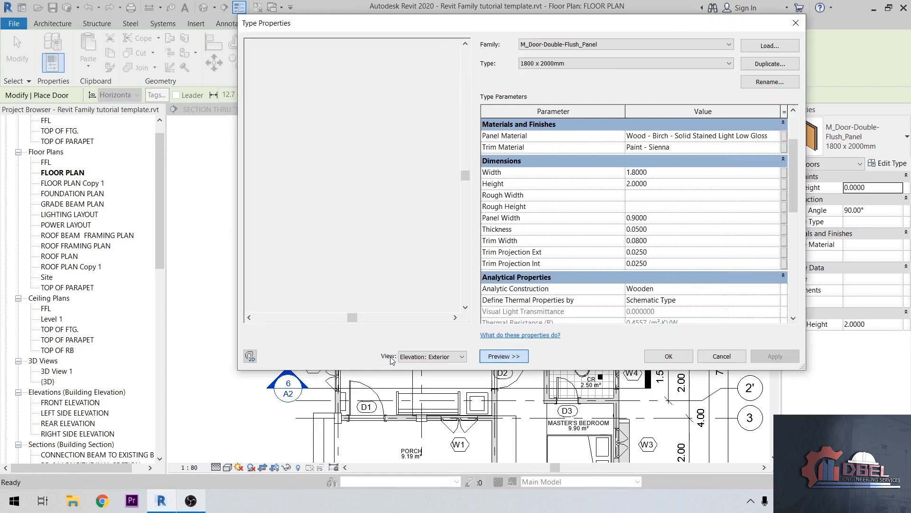
left_click(503, 357)
left_click(682, 23)
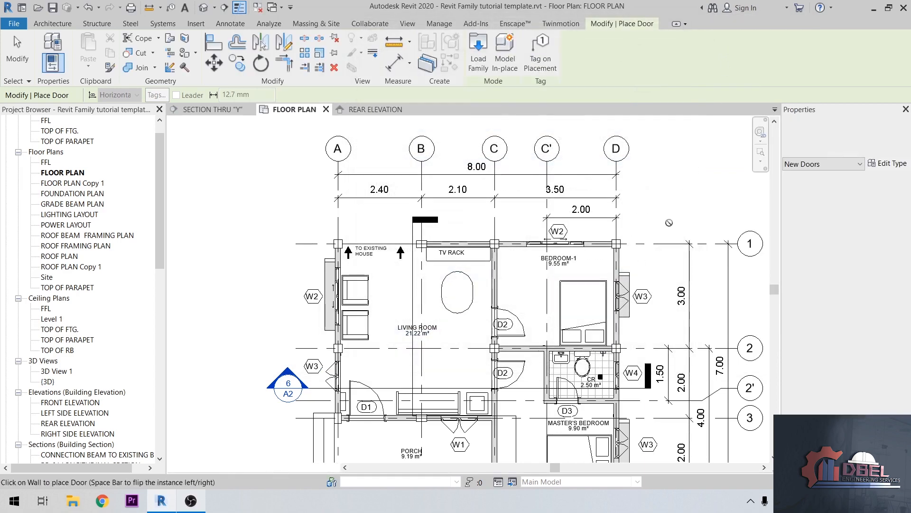
Leave the Door command without placing a door in the floor plan
key("Escape")
key("Escape")
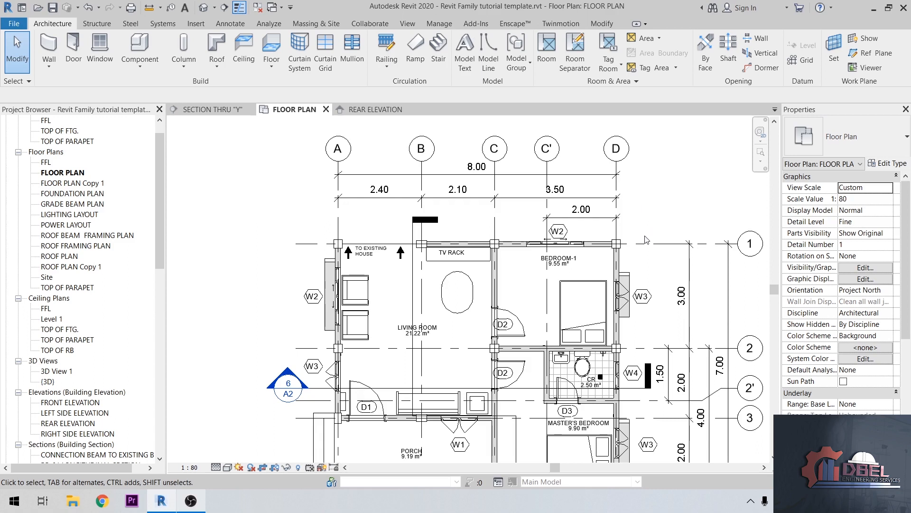
middle_click_drag(631, 294, 604, 266)
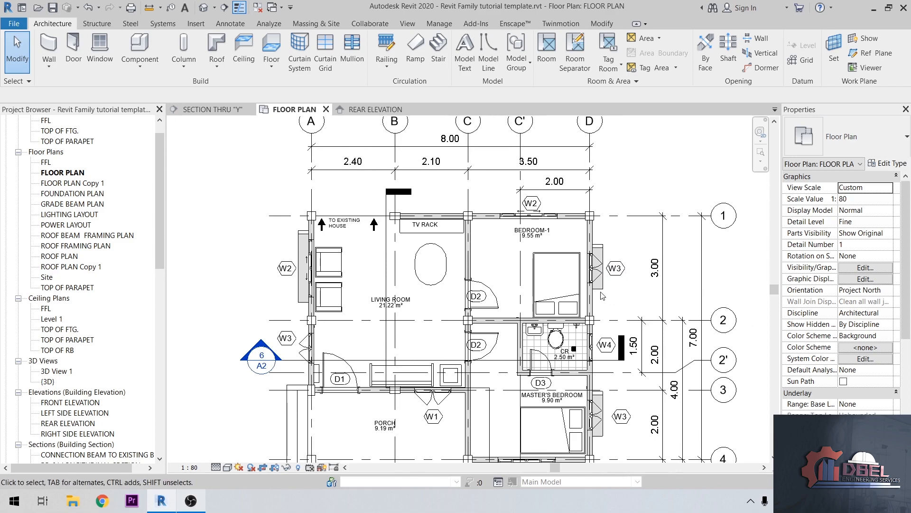
scroll(603, 296, "down", 3)
middle_click_drag(631, 211, 618, 221)
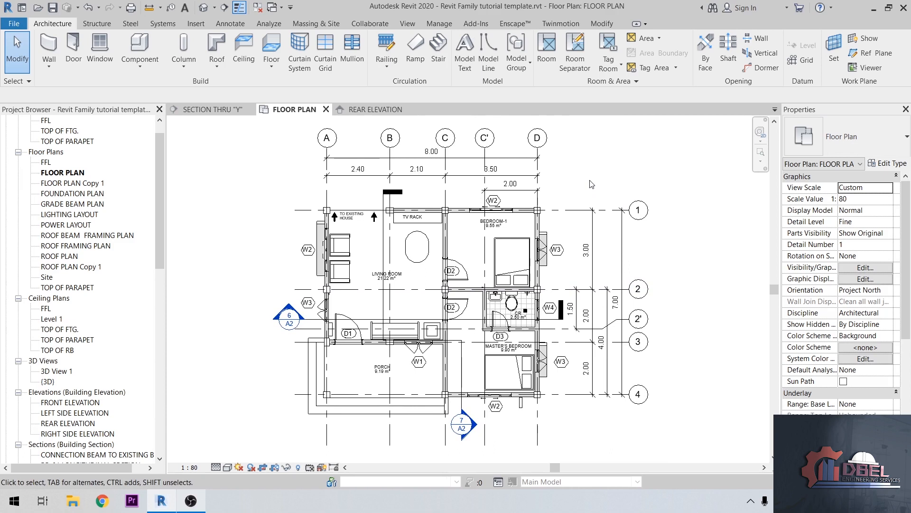
middle_click_drag(592, 183, 576, 192)
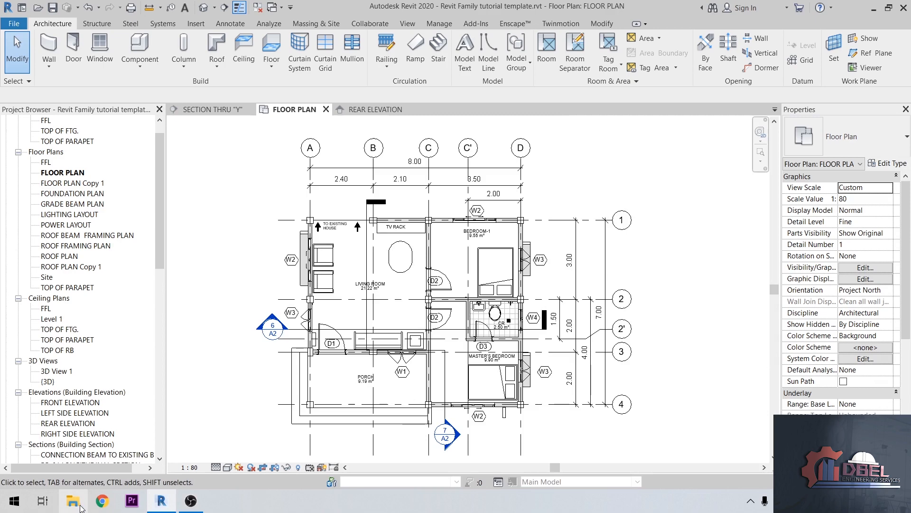
Switch to File Explorer and check the size of Revit Family tutorial template.rvt in the 101 folder of D:\Revit Tutorial
left_click(65, 509)
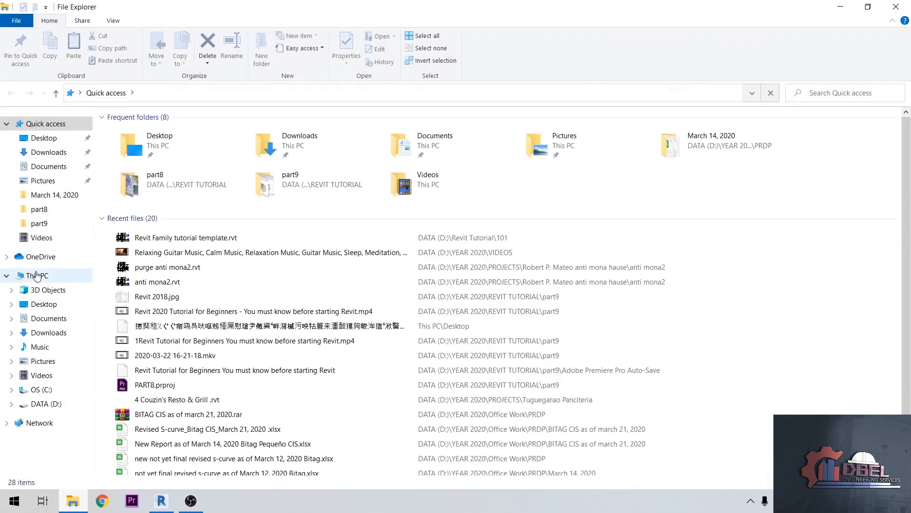
left_click(41, 277)
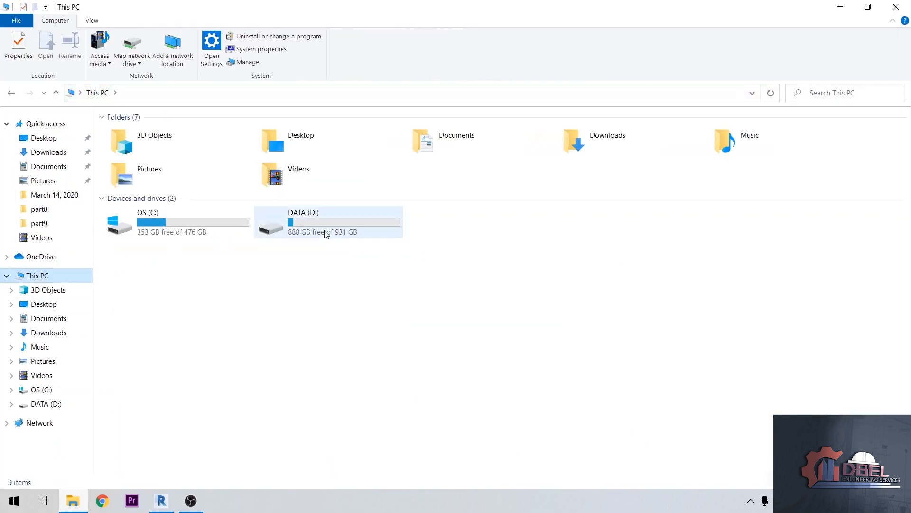
double_click(284, 227)
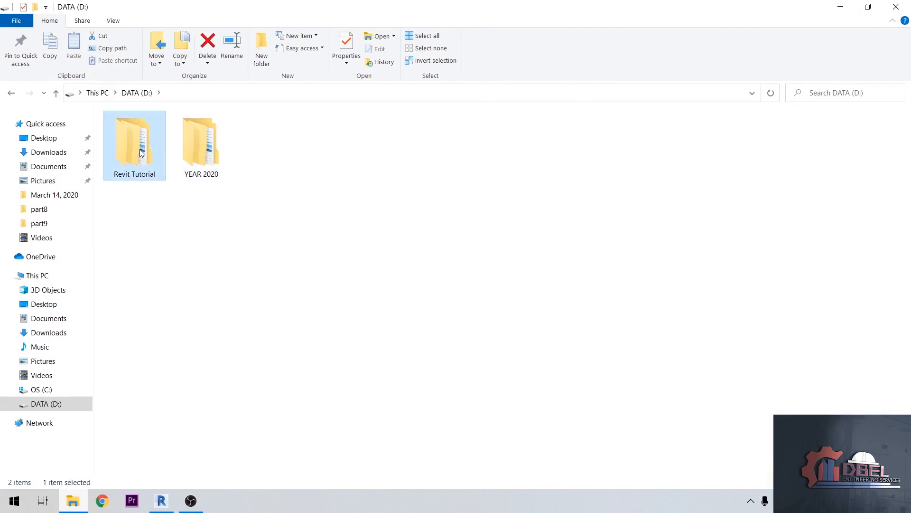
double_click(139, 149)
double_click(146, 133)
left_click(205, 135)
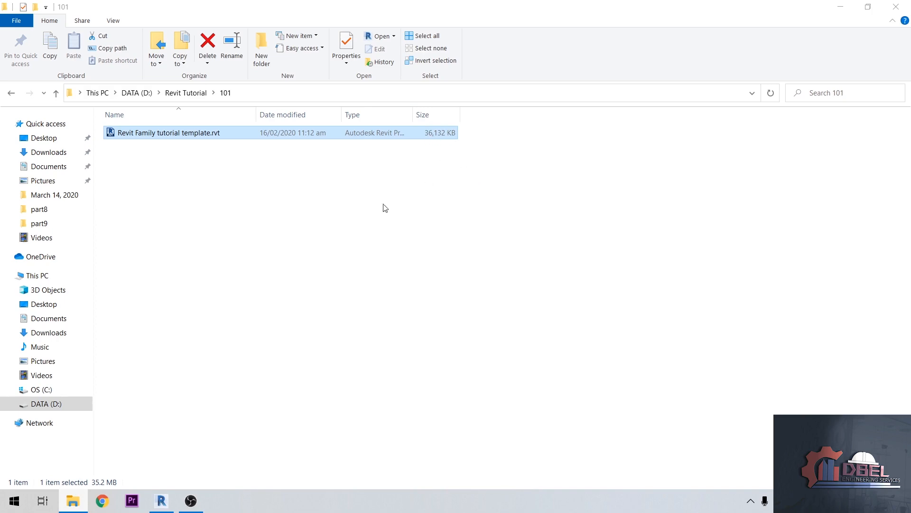
Switch back to Revit and collapse the floor plan, ceiling plan, 3D, elevation, section and detail view groups in the Project Browser
left_click(162, 501)
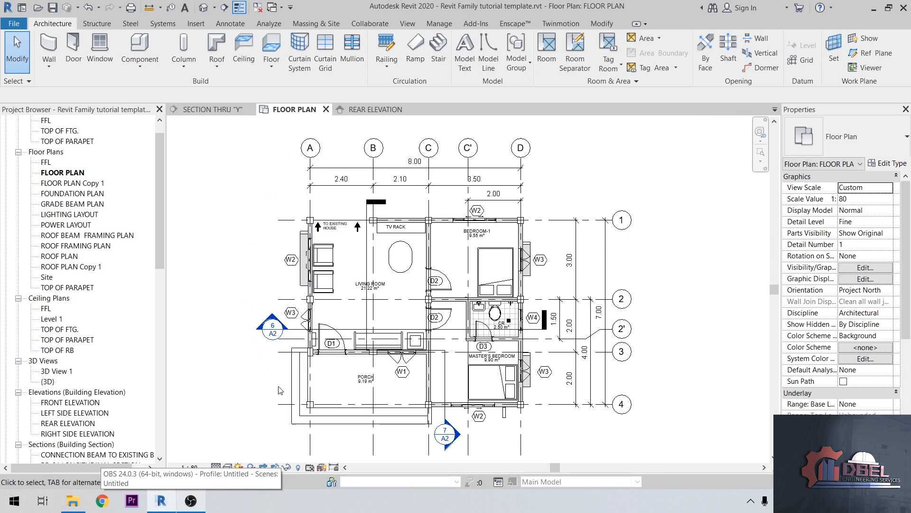
scroll(637, 265, "down", 2)
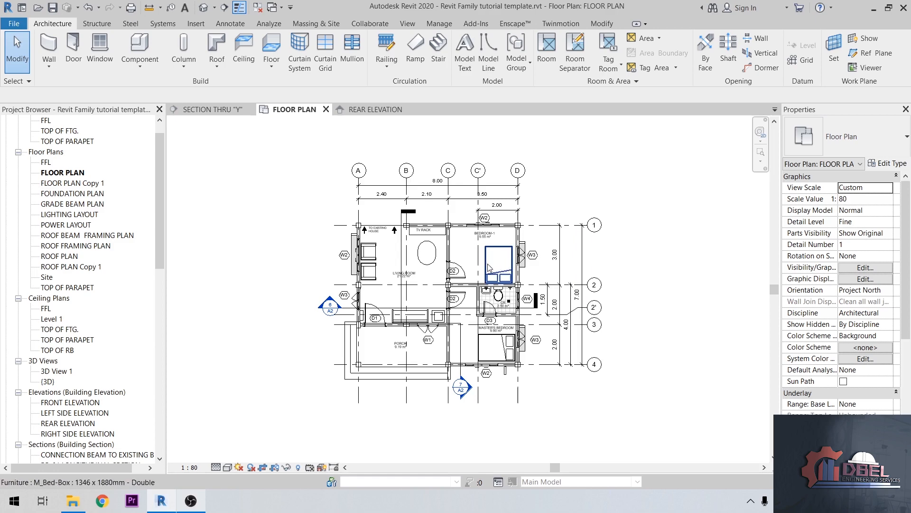
scroll(26, 161, "up", 1)
left_click(22, 144)
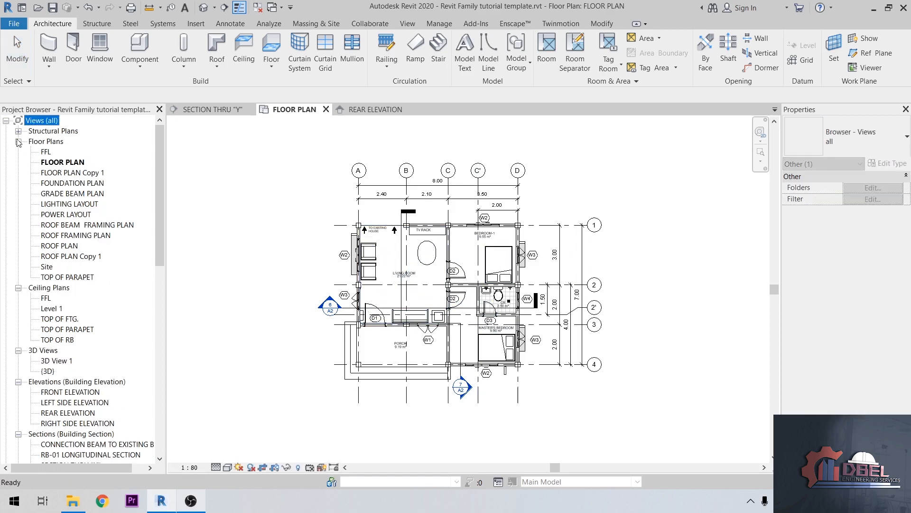
left_click(18, 142)
left_click(18, 152)
left_click(18, 193)
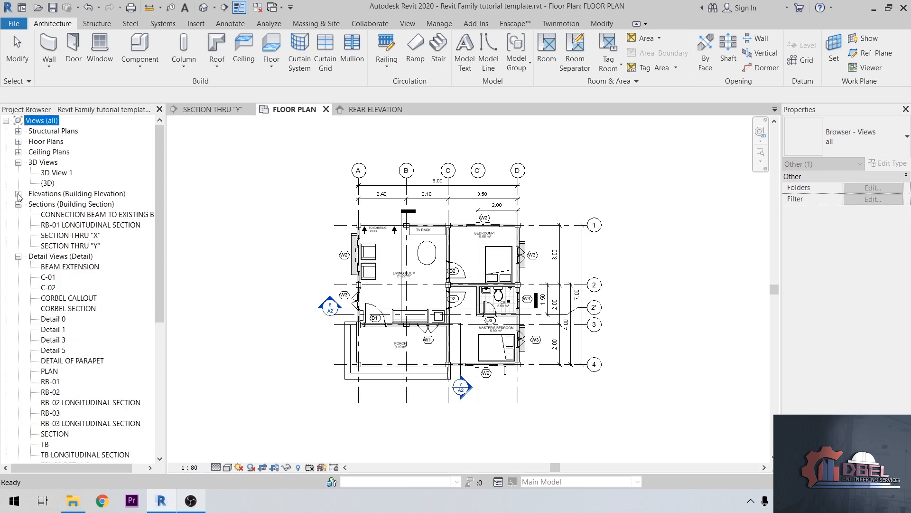
left_click(18, 162)
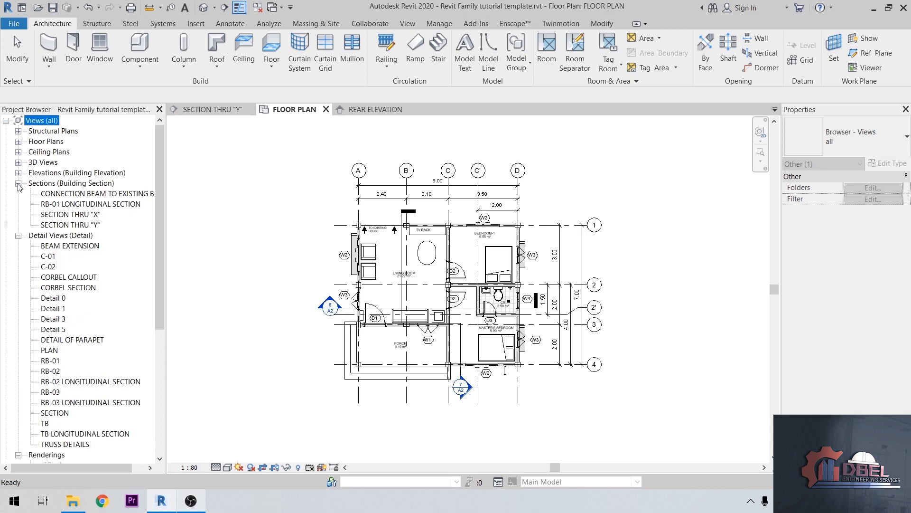
left_click(18, 183)
left_click(18, 193)
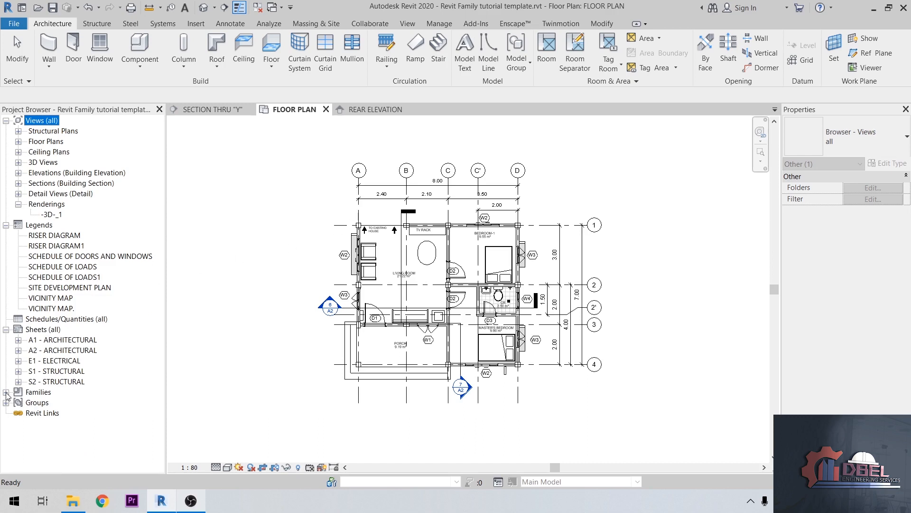
left_click(72, 501)
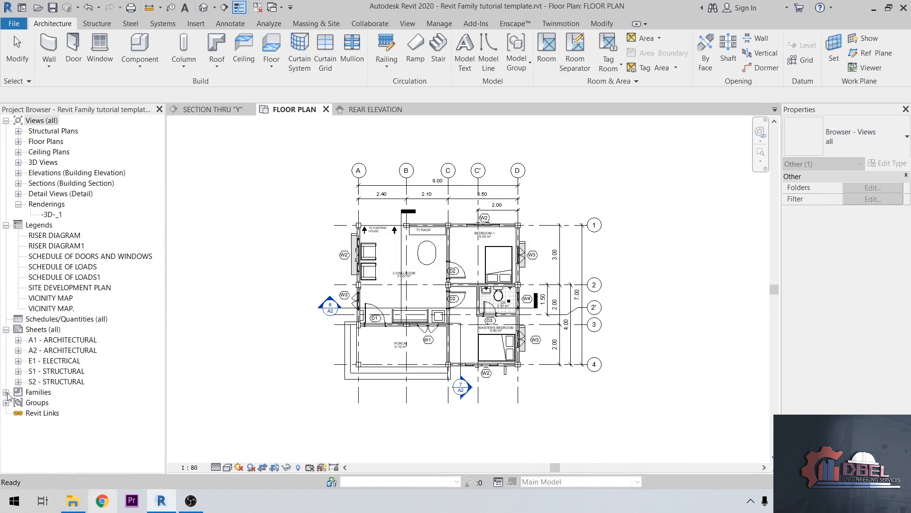
Examine the project's loaded door families, including the 1800 x 2000mm type under M_Door-Double-Flush_Panel
left_click(6, 392)
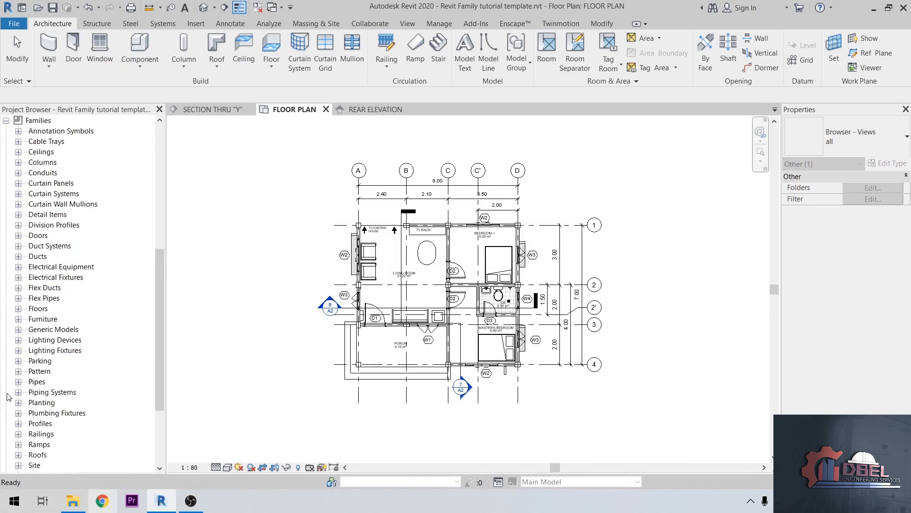
left_click(18, 236)
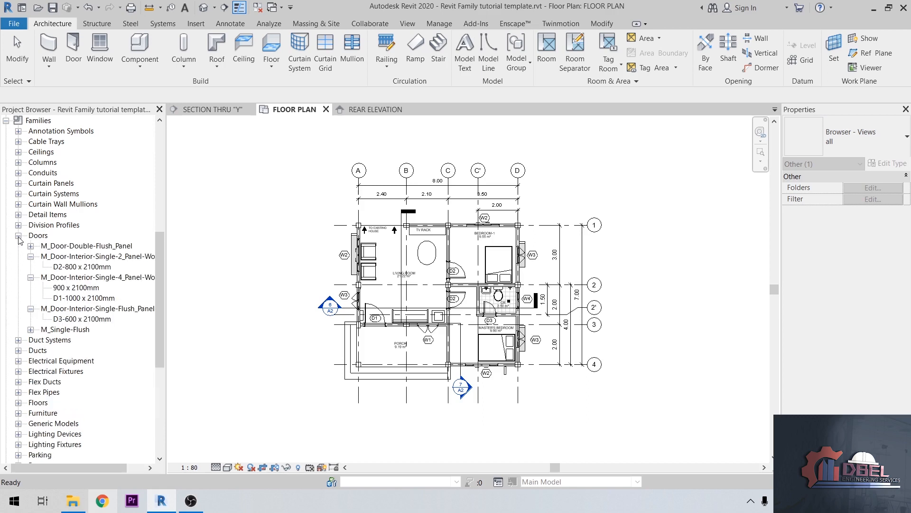
left_click(31, 266)
left_click(31, 277)
left_click(70, 248)
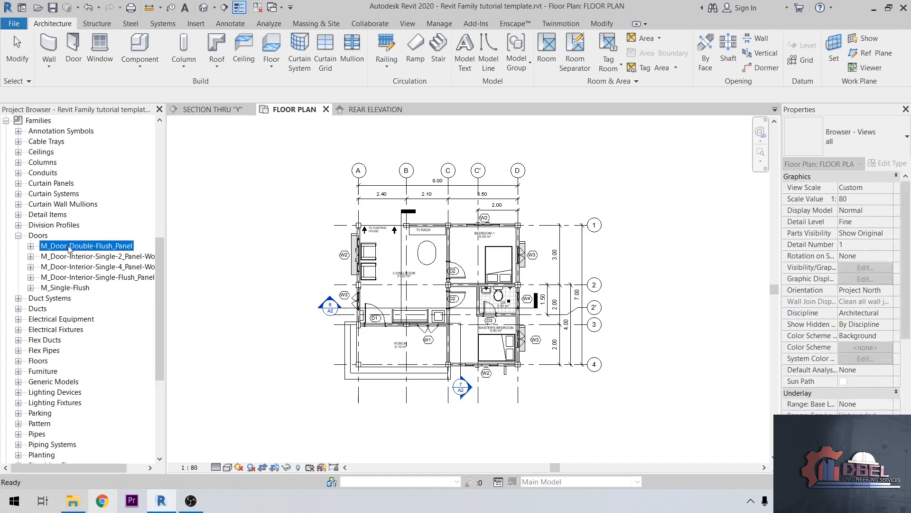
left_click(30, 245)
left_click(71, 257)
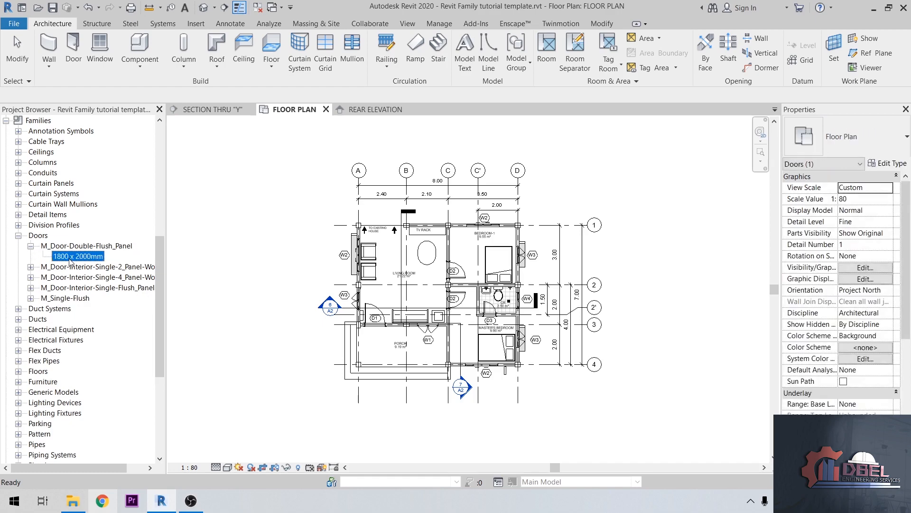
Collapse the door families and the Families, Legends, Sheets and Views branches of the Project Browser
left_click(30, 246)
left_click(18, 236)
left_click(6, 121)
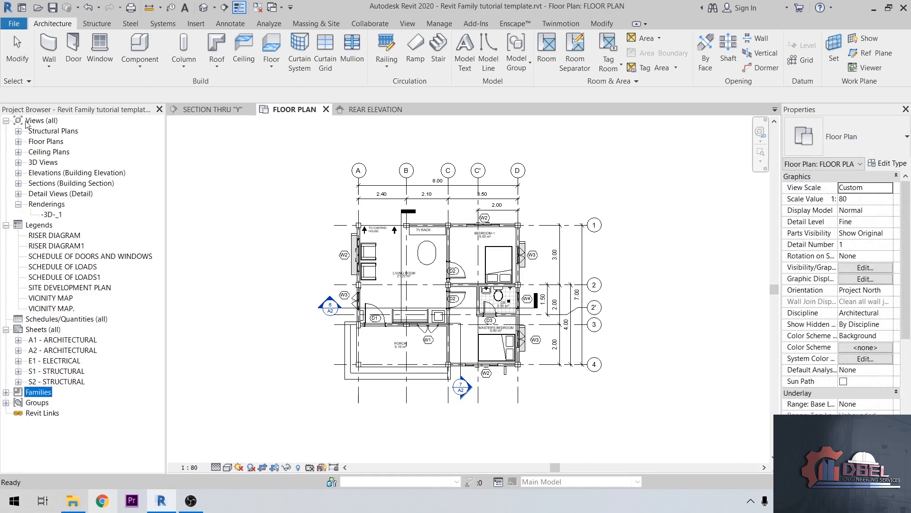
left_click(6, 225)
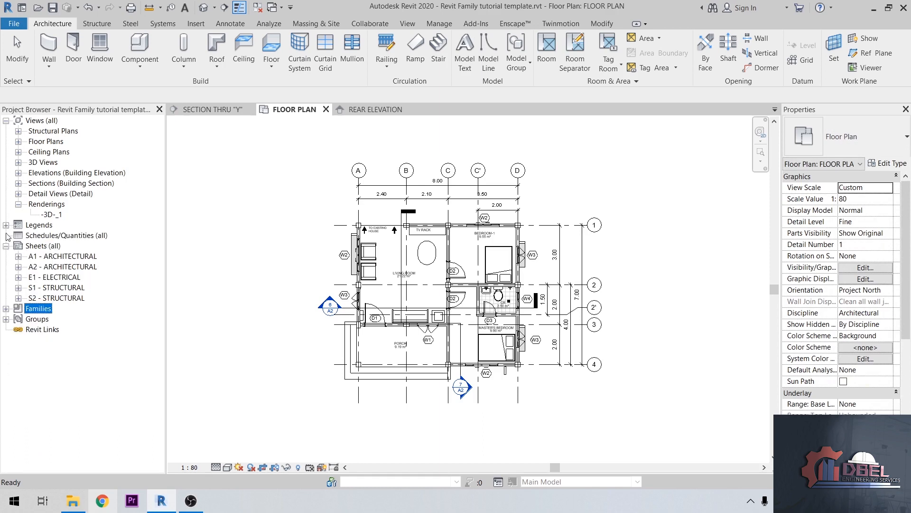
left_click(6, 246)
left_click(6, 121)
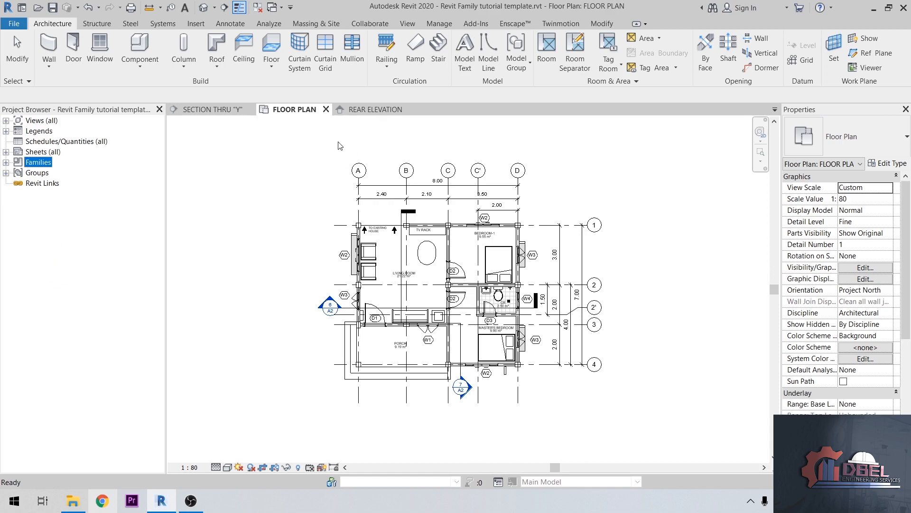
Purge the unused items from the project with every item checked
left_click(439, 24)
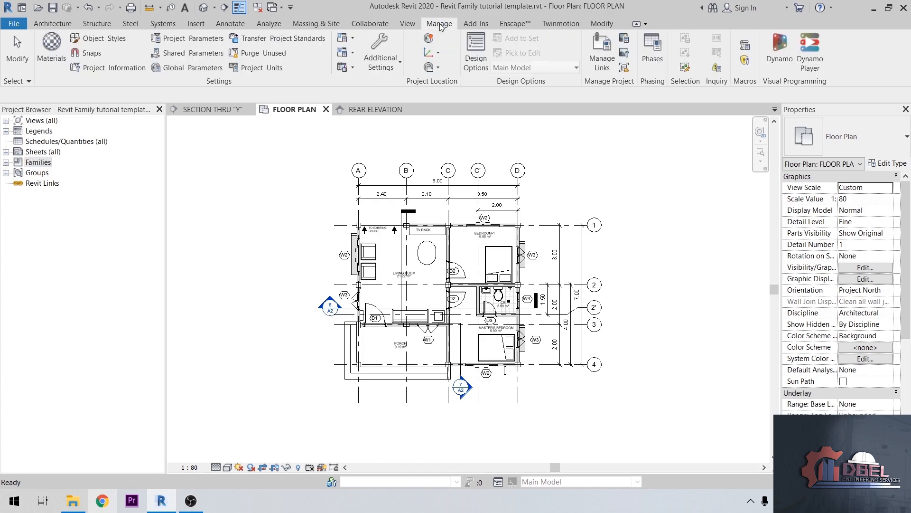
left_click(255, 54)
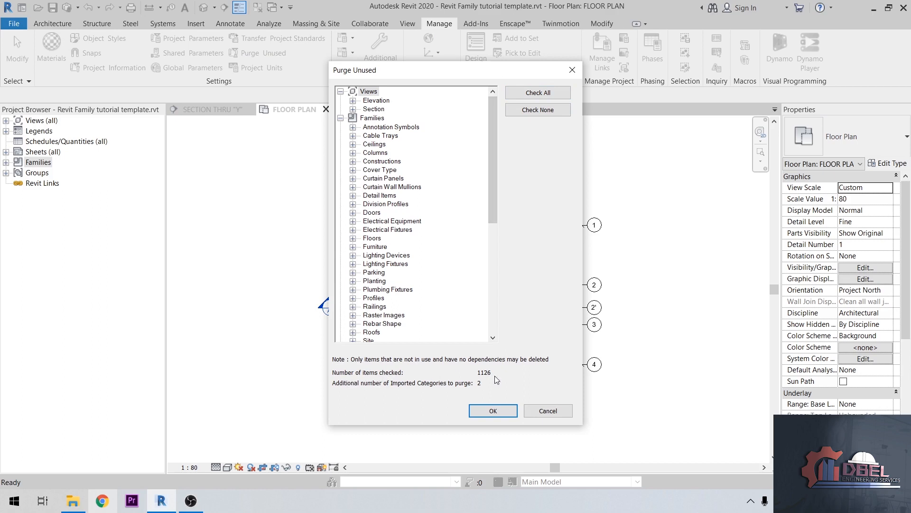
left_click(544, 111)
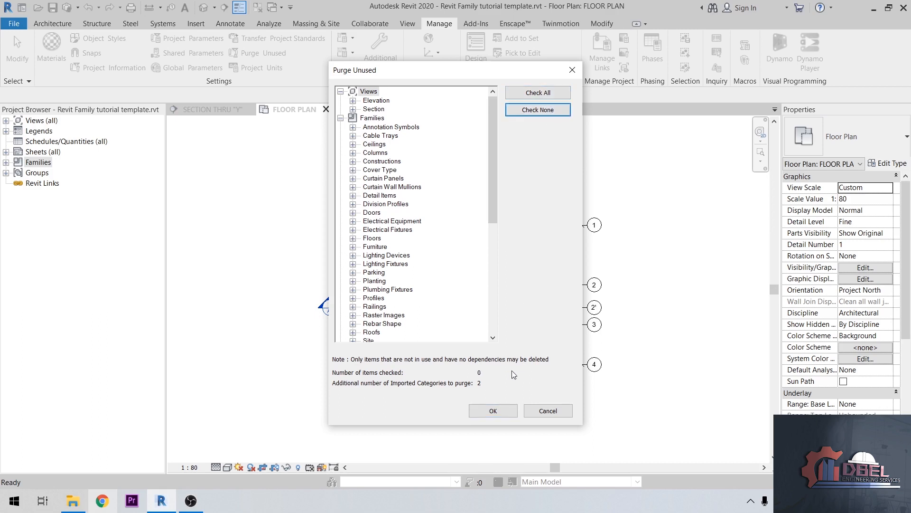
left_click(546, 95)
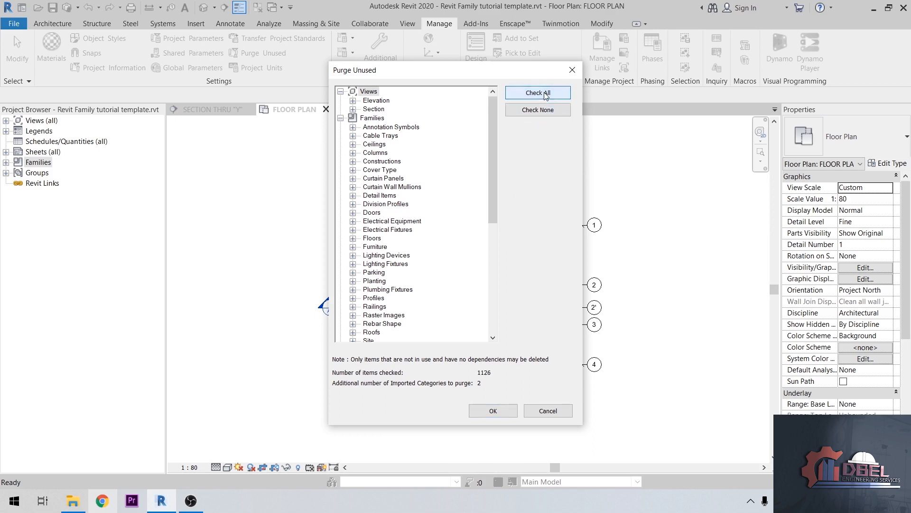
left_click(501, 414)
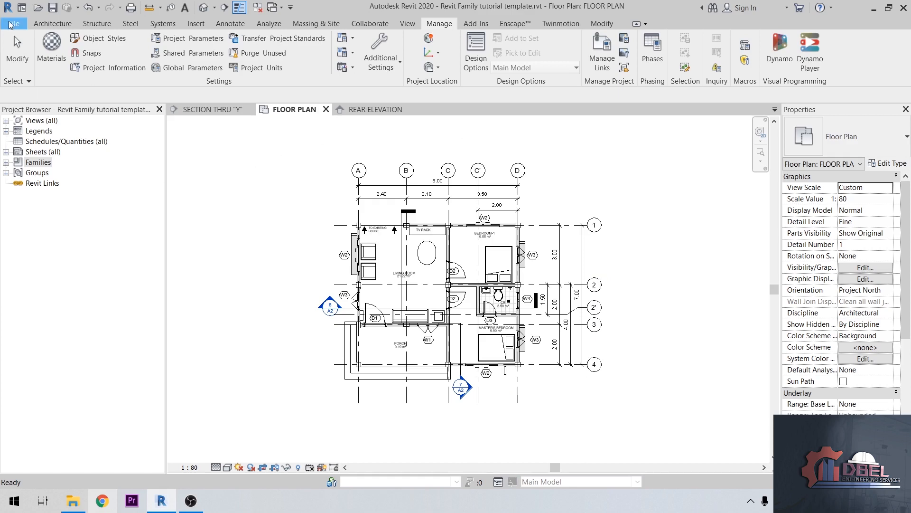
Save the project as purged Revit Family tutorial template.rvt in the 101 folder
left_click(10, 24)
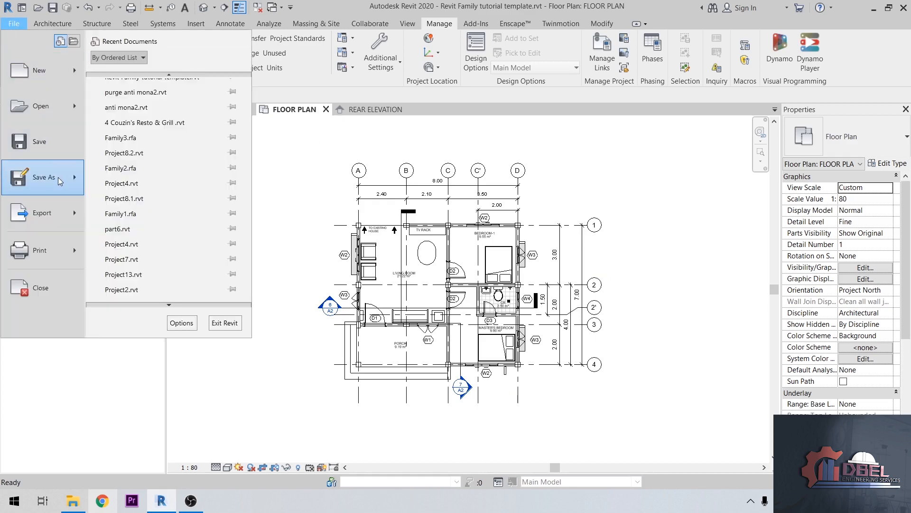
mouse_move(52, 176)
left_click(114, 129)
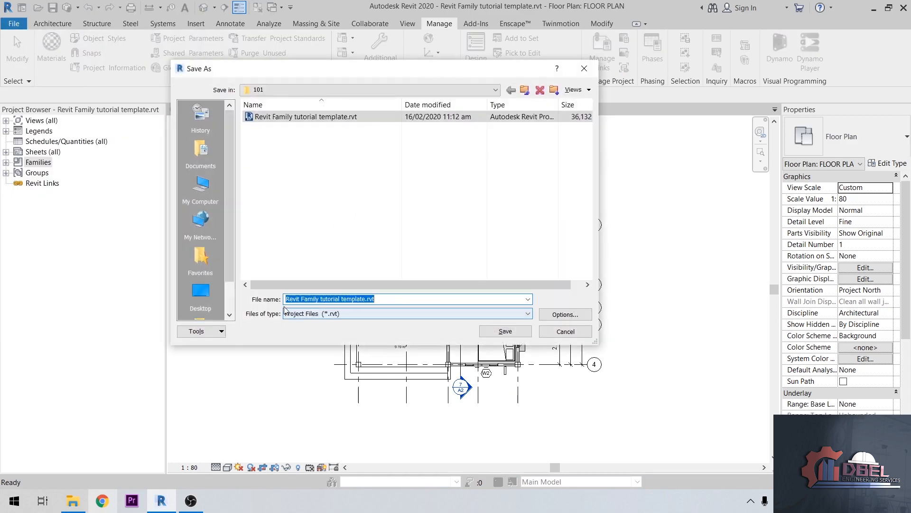
left_click(286, 299)
type("purged")
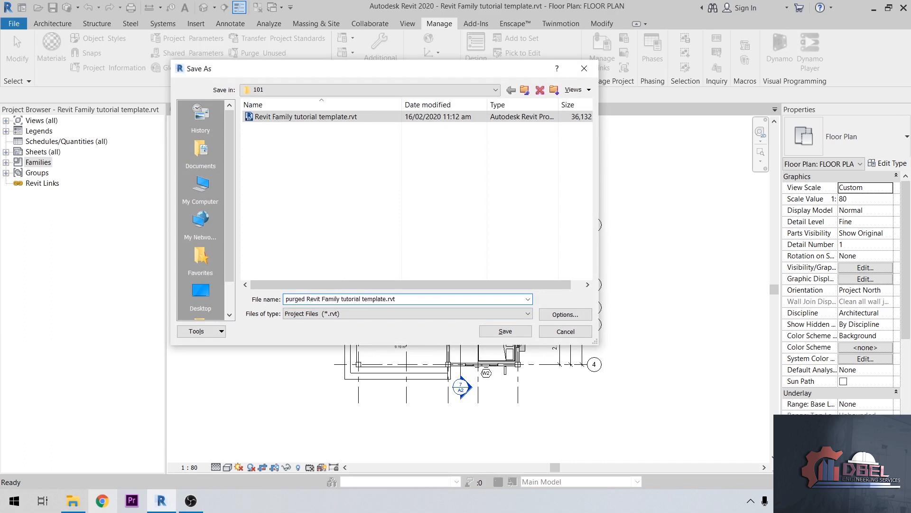
left_click(508, 331)
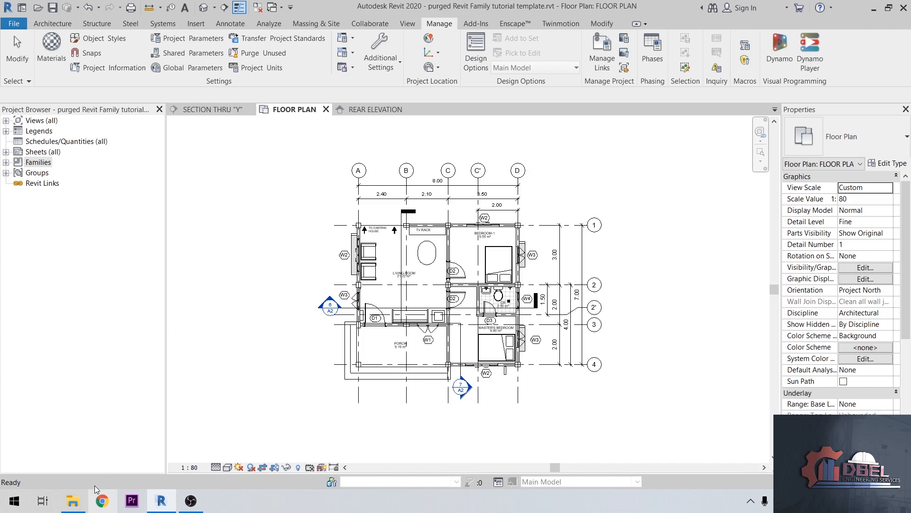
Compare the file sizes of the purged and original project files in File Explorer, and return to Revit
left_click(73, 501)
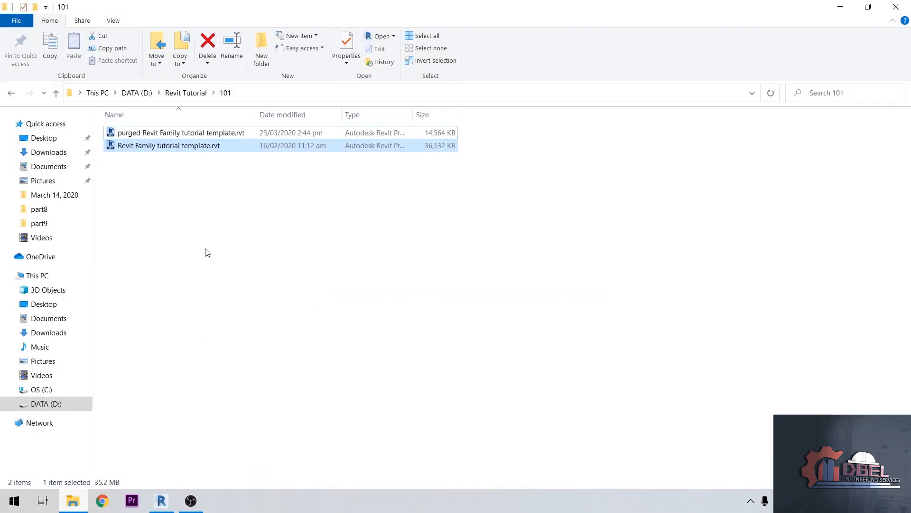
left_click(401, 165)
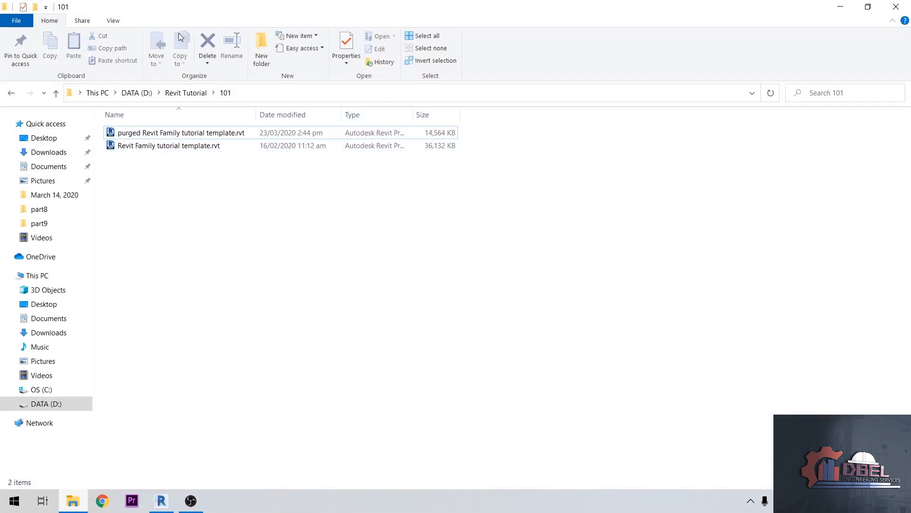
left_click(114, 20)
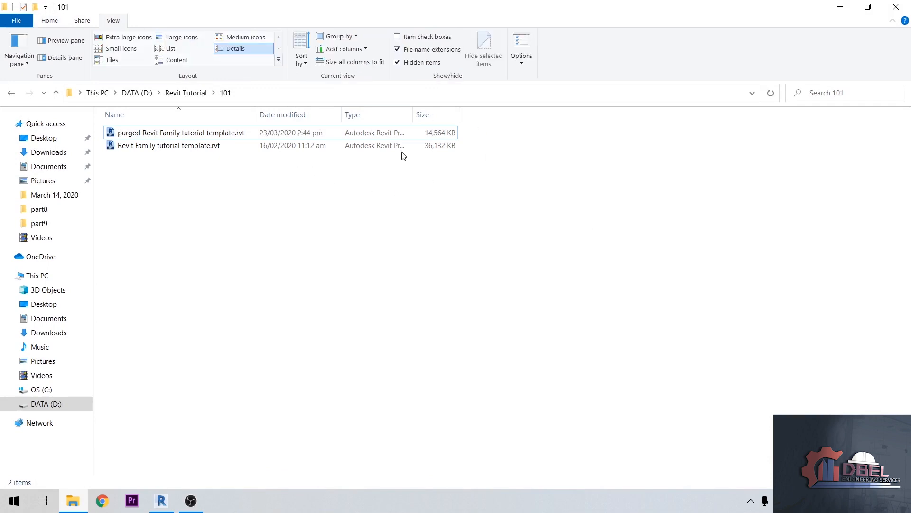
left_click(201, 137)
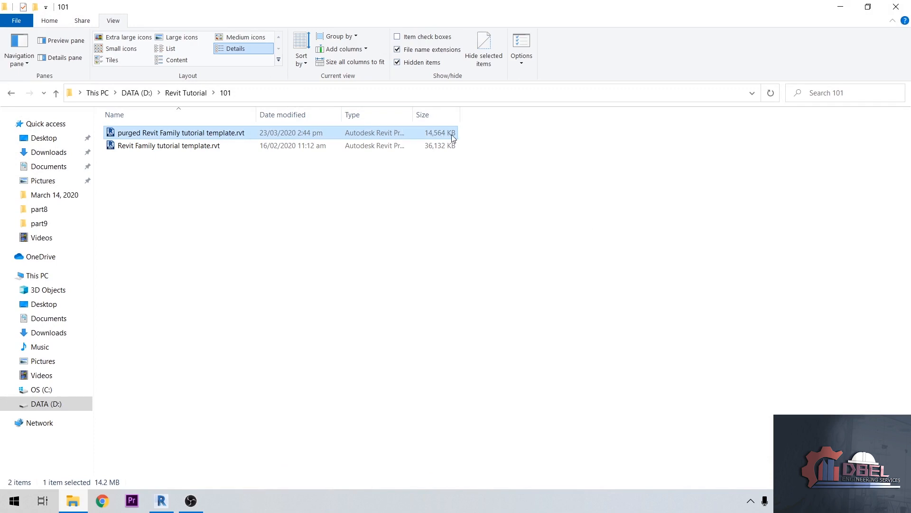
left_click(226, 147)
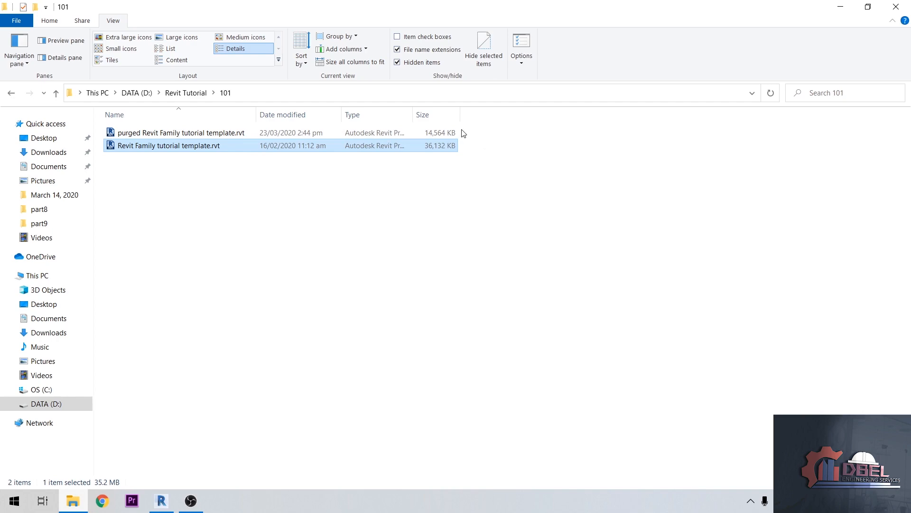
left_click(162, 500)
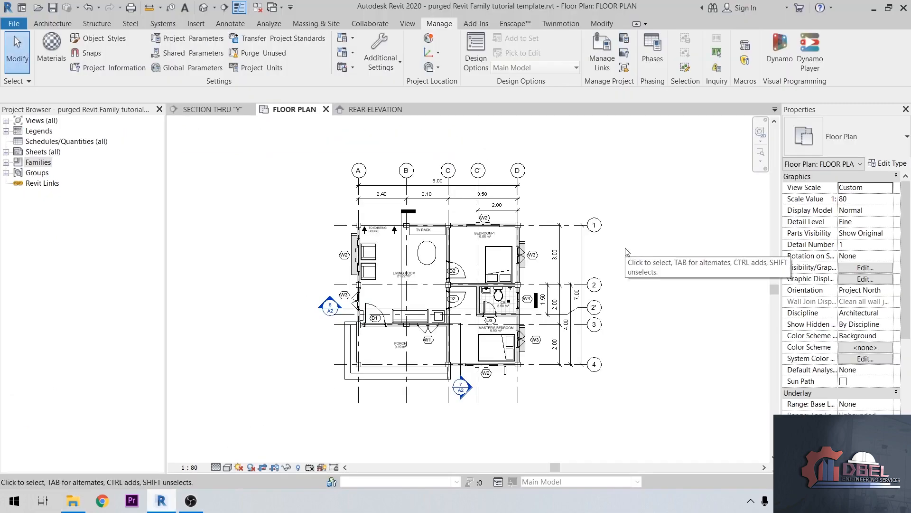
scroll(612, 244, "up", 1)
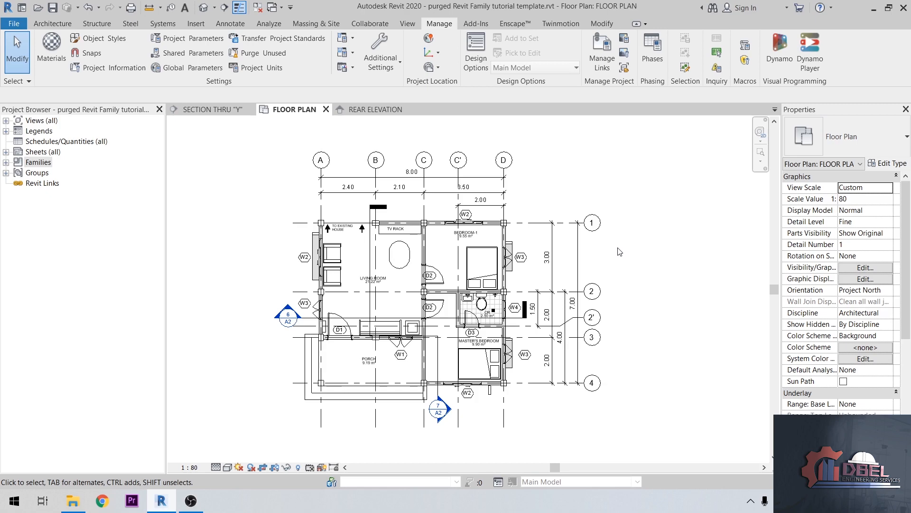
left_click(190, 502)
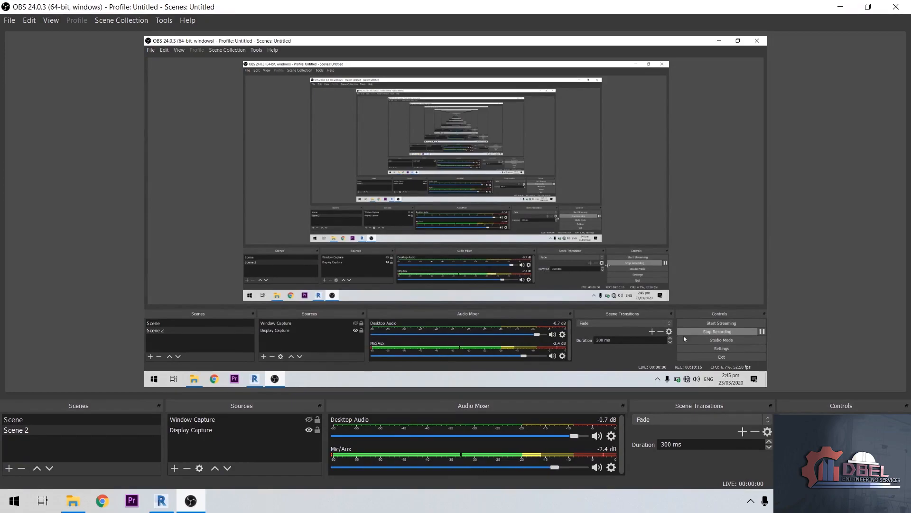